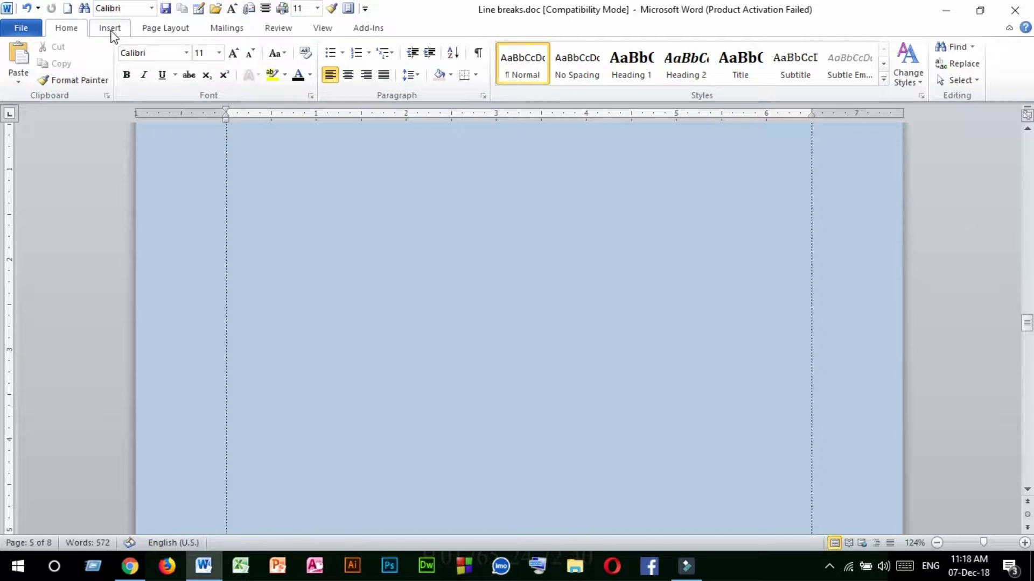
Start inserting a table with custom dimensions and set its number of columns to 12.
click(110, 29)
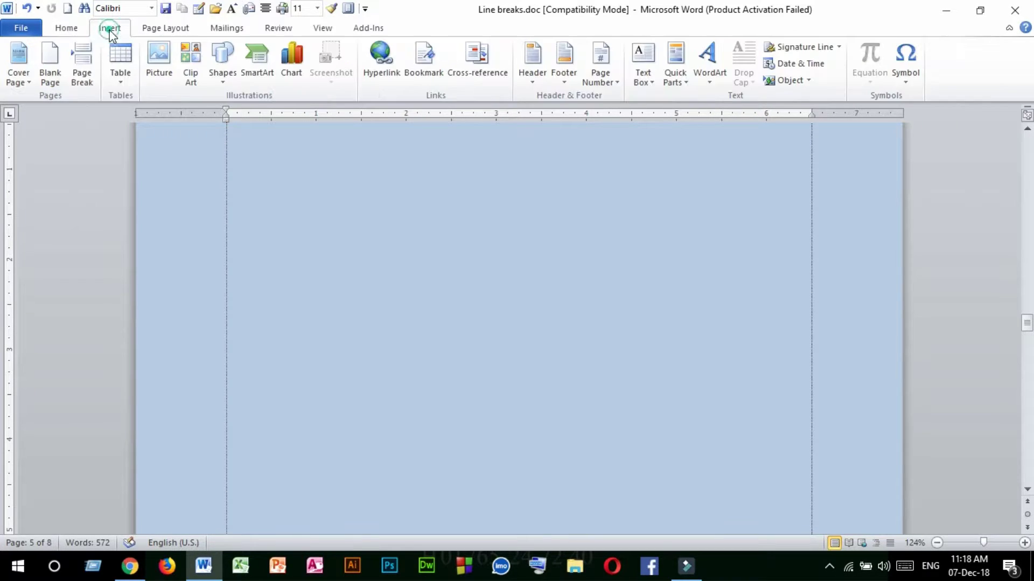
click(117, 83)
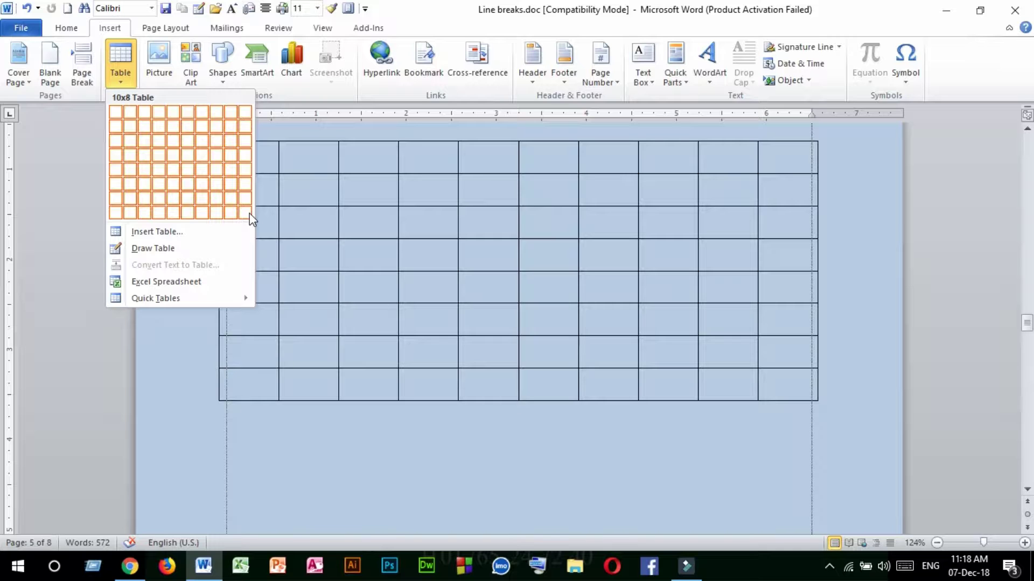
click(162, 231)
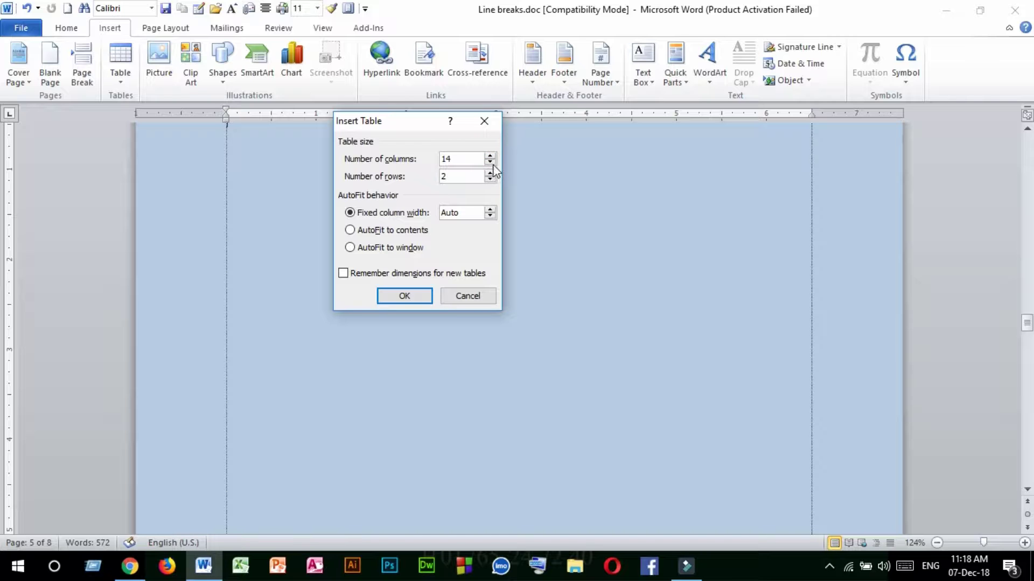
click(490, 157)
click(490, 156)
click(490, 156)
click(490, 156)
click(490, 156)
click(490, 156)
click(490, 156)
click(490, 156)
click(490, 156)
click(490, 156)
click(490, 157)
click(490, 156)
click(490, 156)
click(490, 156)
click(490, 156)
click(490, 156)
click(492, 163)
click(492, 162)
click(492, 163)
click(492, 162)
click(492, 162)
click(492, 163)
click(492, 163)
click(492, 163)
click(492, 163)
click(492, 162)
click(492, 163)
click(492, 163)
click(492, 162)
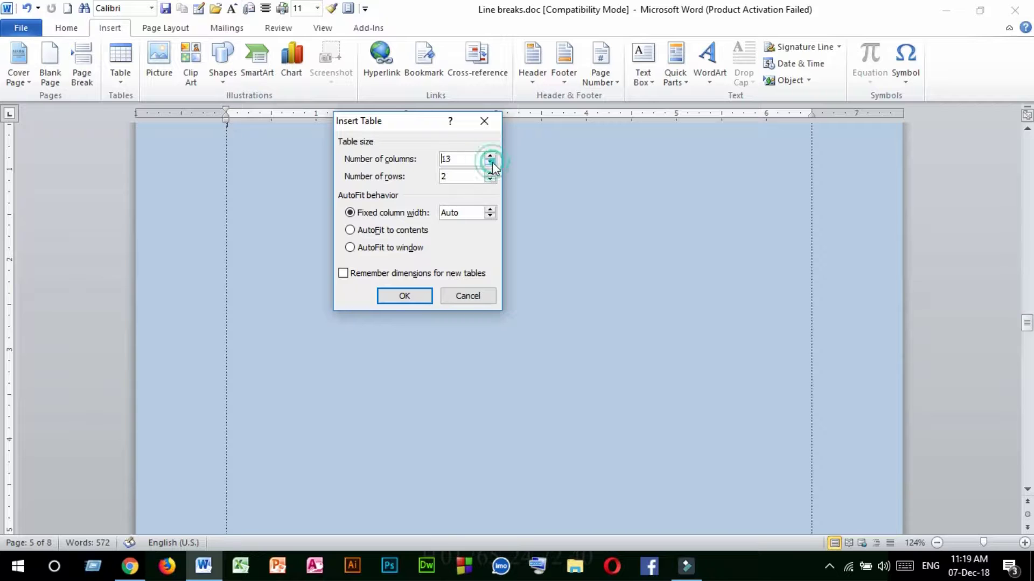
click(492, 163)
Set the number of rows to 6, keep the fixed column width on Auto, and create the table.
click(492, 174)
click(492, 173)
click(493, 173)
key(Down)
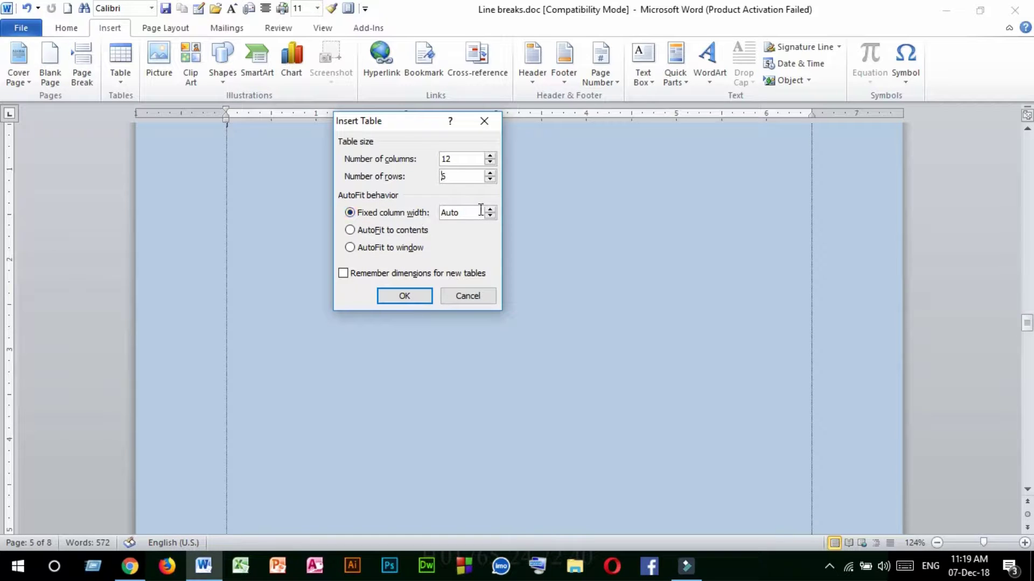
key(Up)
click(365, 231)
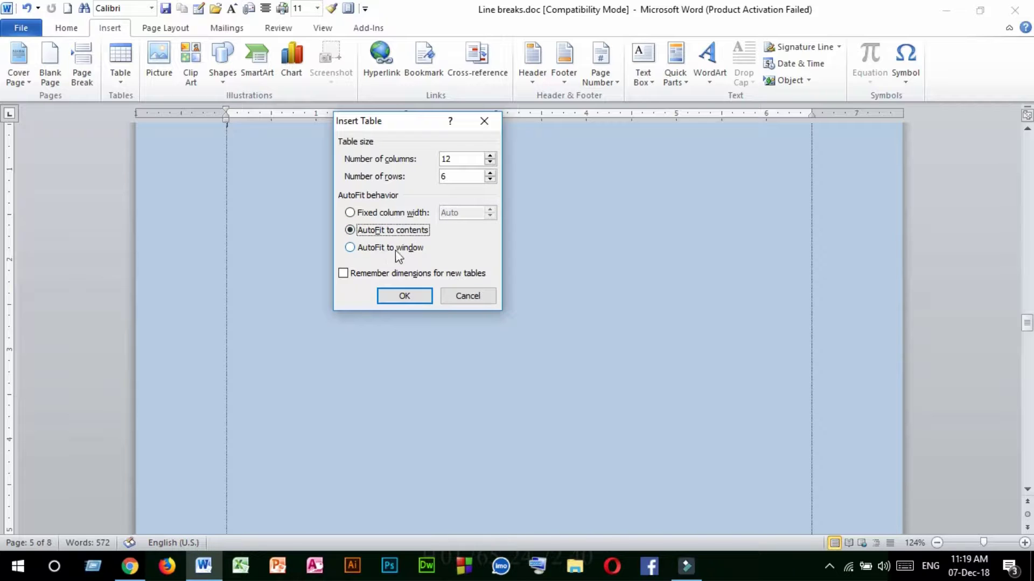
click(351, 213)
click(404, 296)
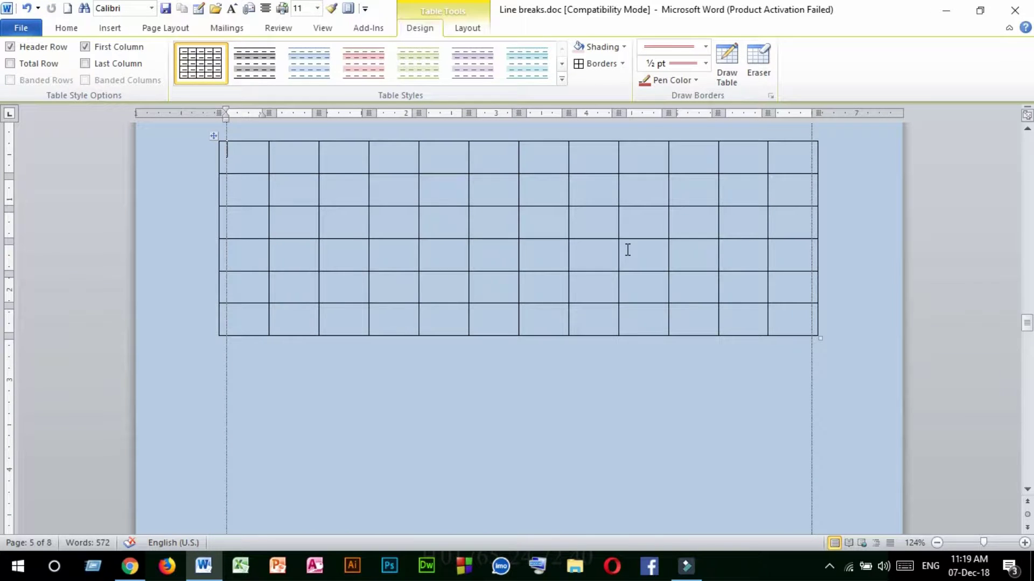
Select the table's entire first column, and clear the selection.
click(463, 30)
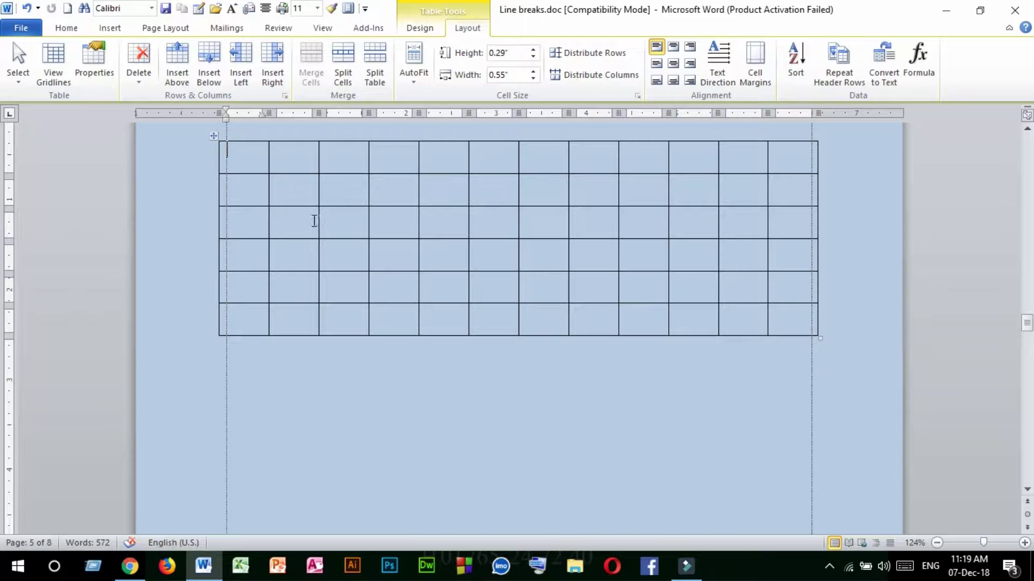
click(20, 79)
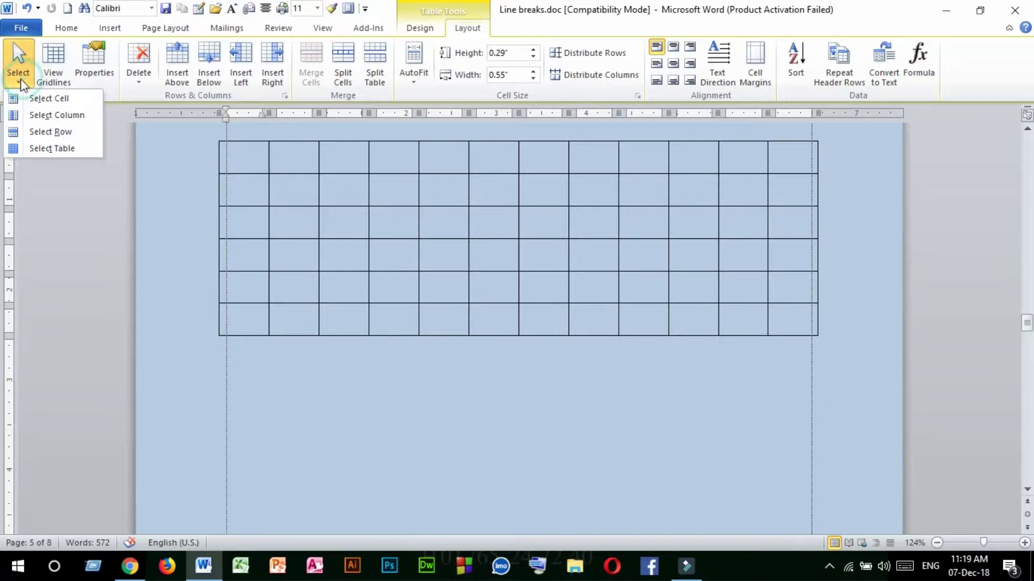
click(48, 116)
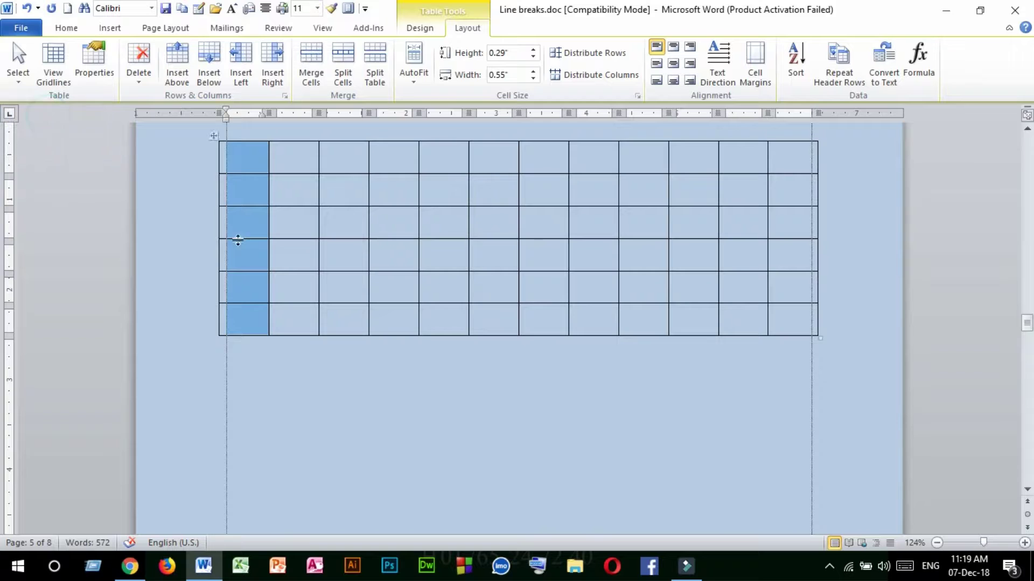
click(478, 216)
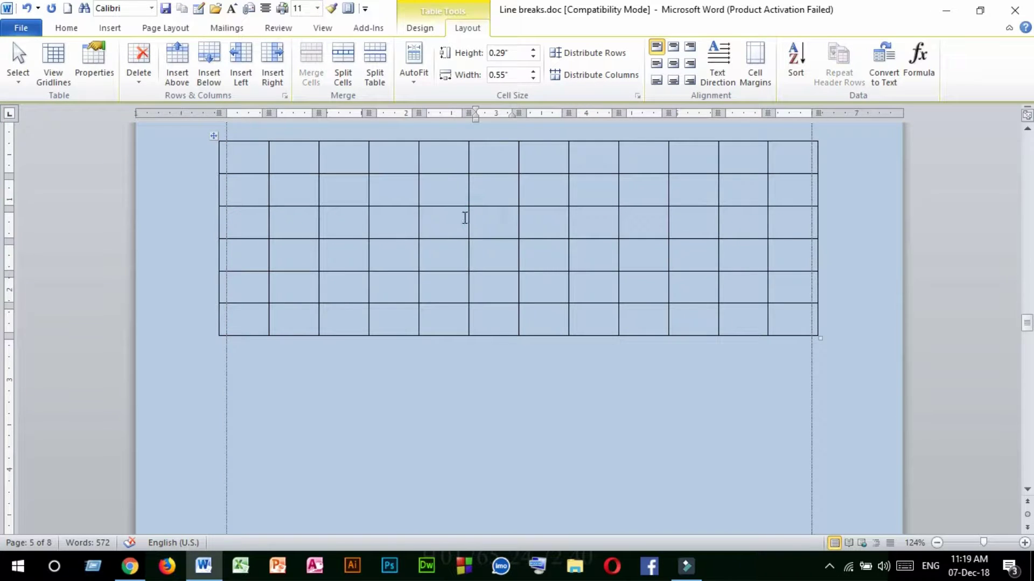
Select the table's entire third row, and clear the selection.
click(16, 76)
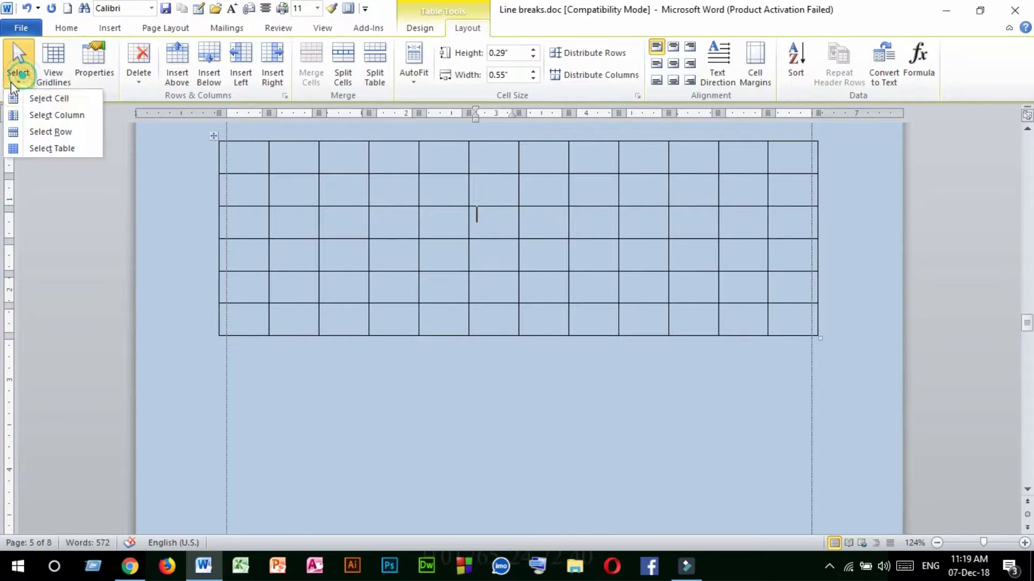
click(50, 132)
click(501, 261)
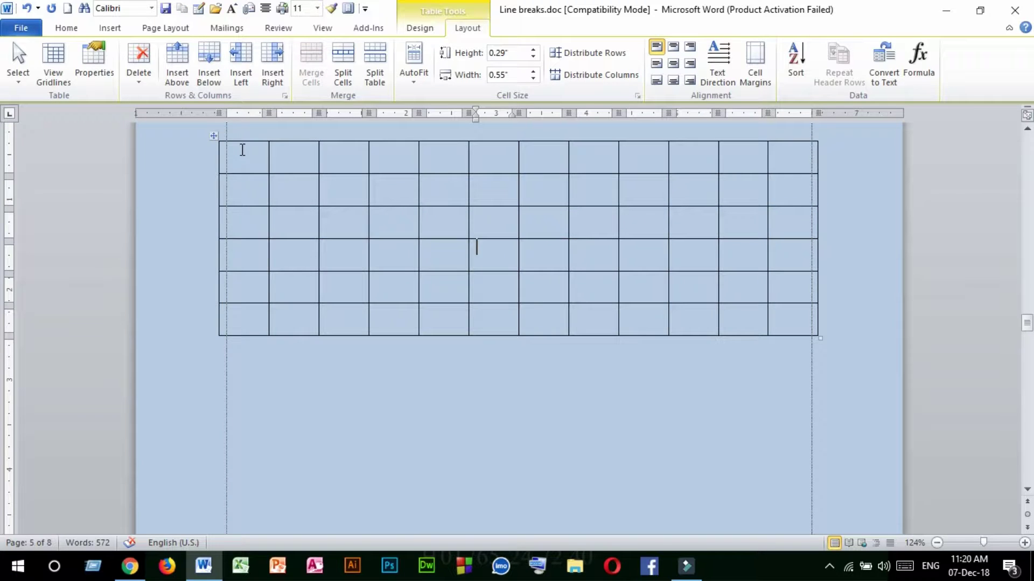
Practise selecting all table cells, a single column of cells, and the whole document, and clear the selection.
drag(241, 150, 773, 328)
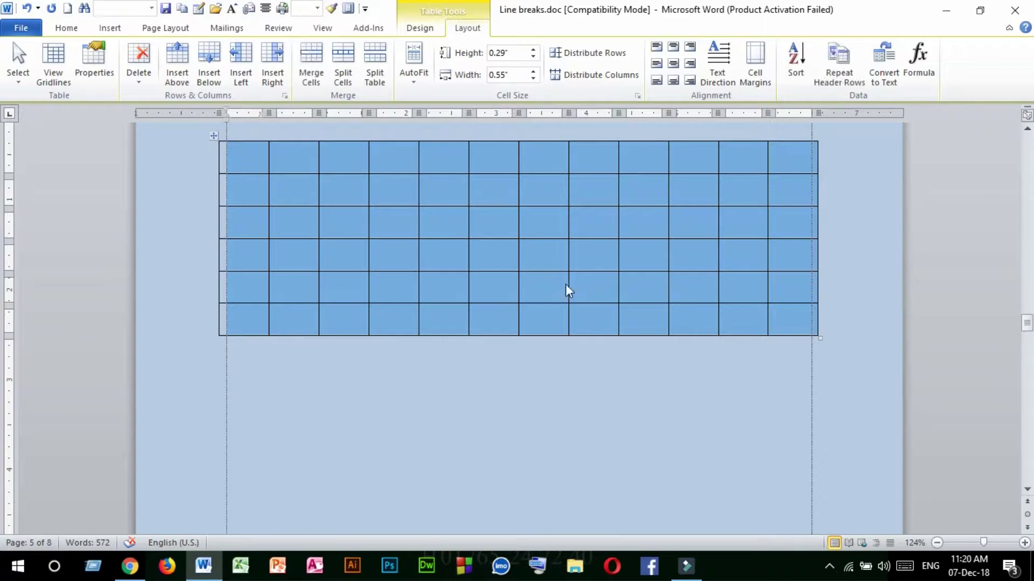
click(568, 291)
drag(555, 147, 556, 334)
key(ctrl+a)
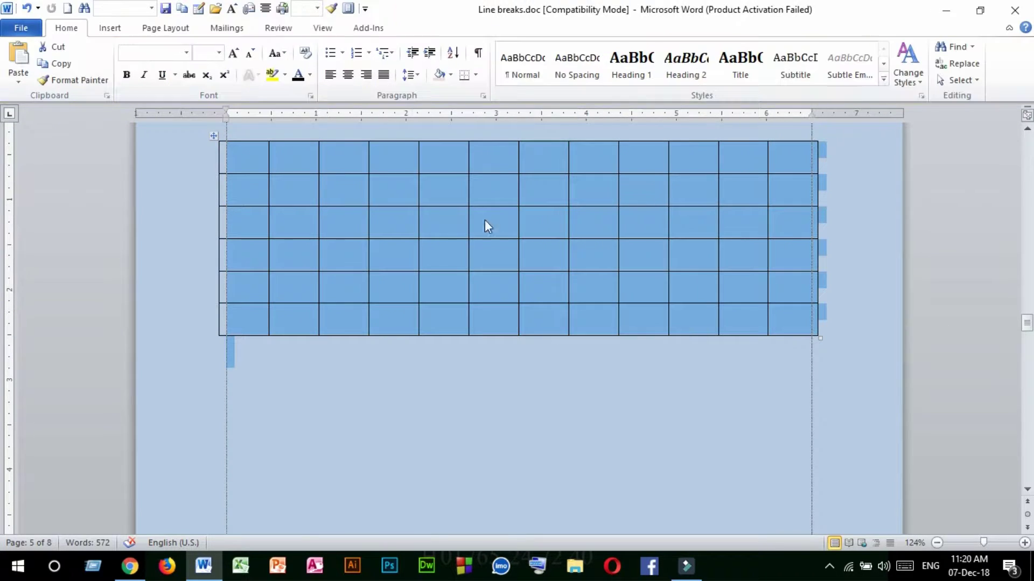
click(435, 160)
drag(435, 160, 450, 281)
click(350, 228)
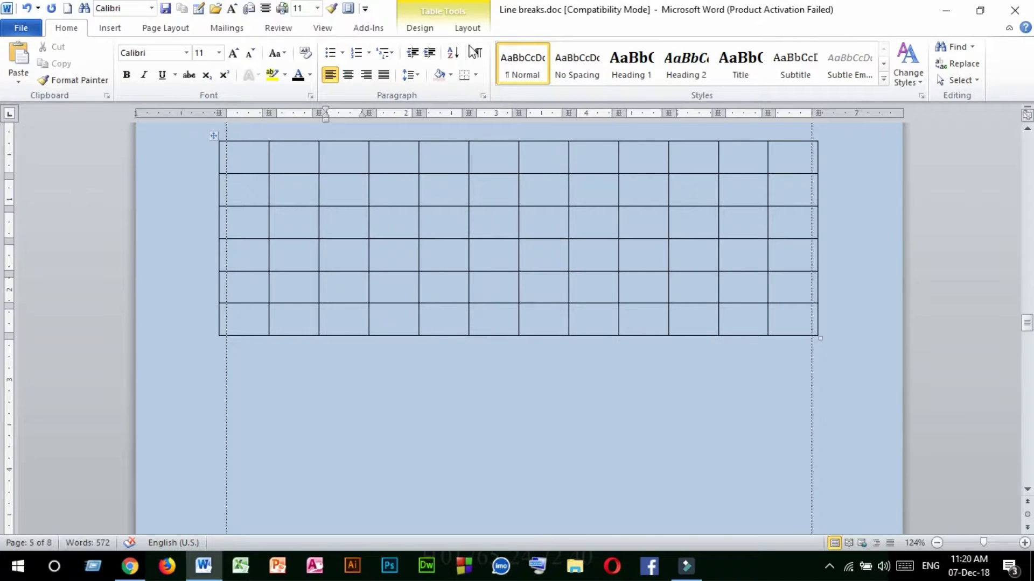
click(468, 28)
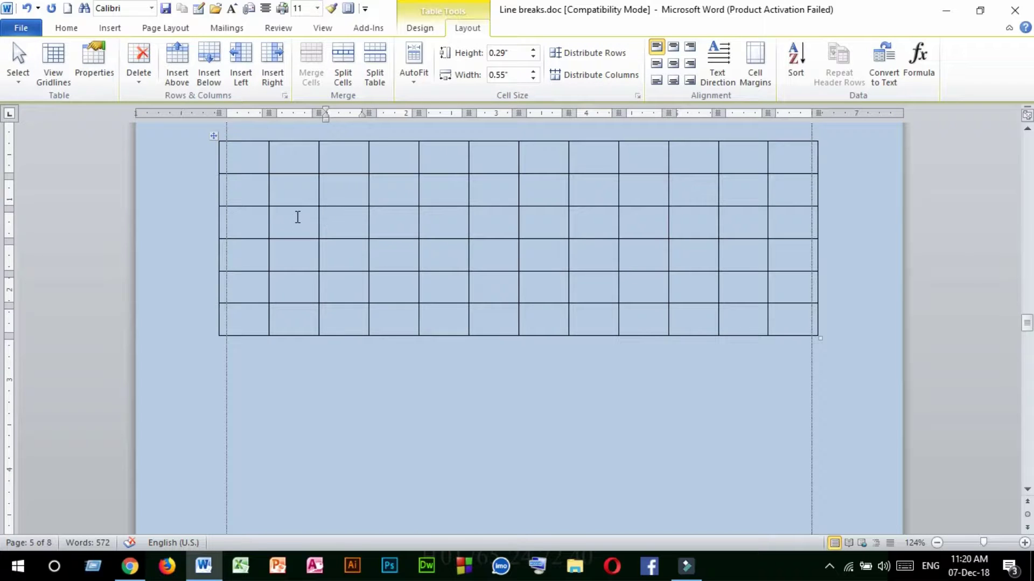
drag(247, 170, 644, 288)
click(482, 220)
click(138, 85)
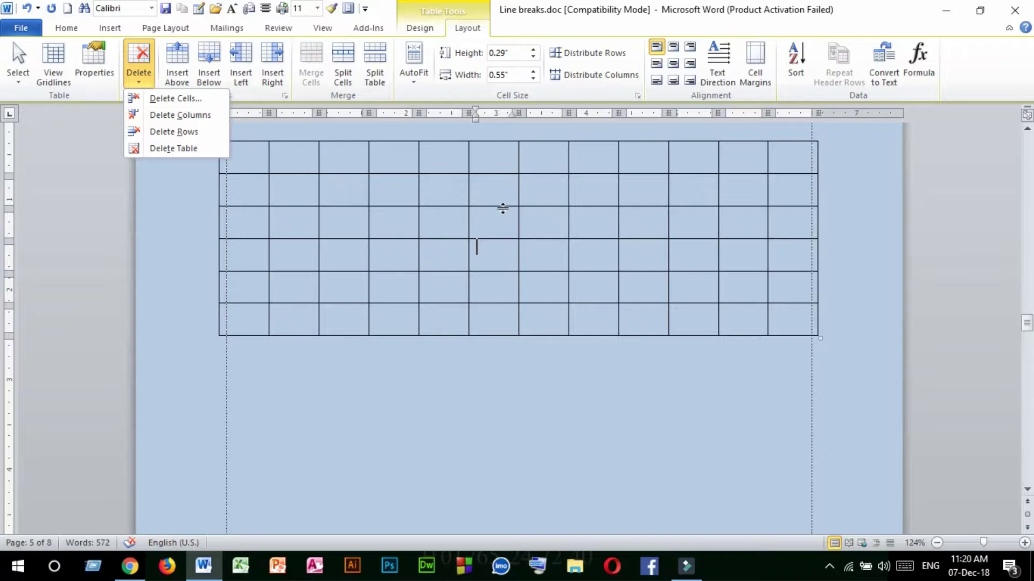
click(503, 209)
Delete the tenth column of the table.
click(785, 229)
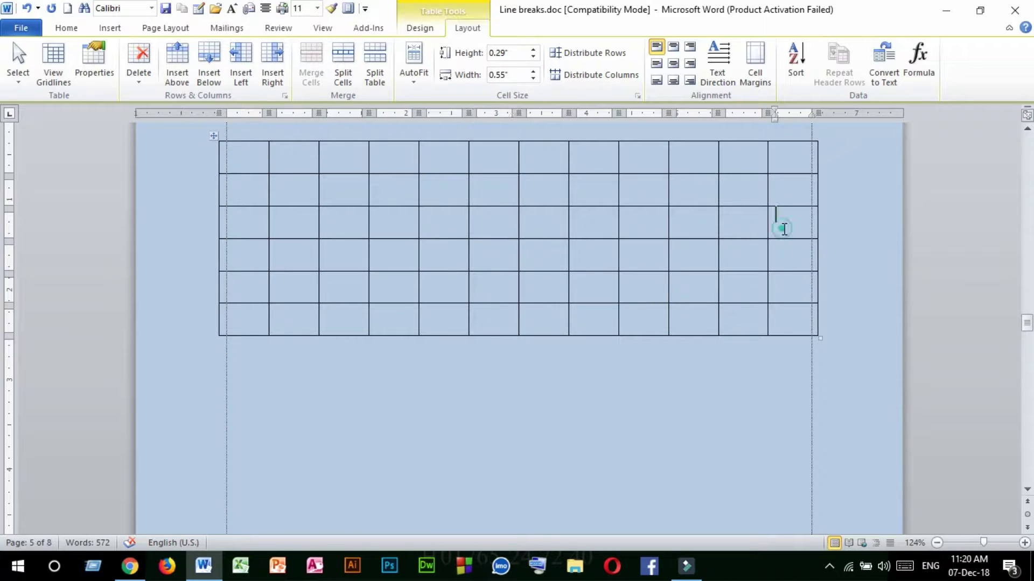
click(704, 224)
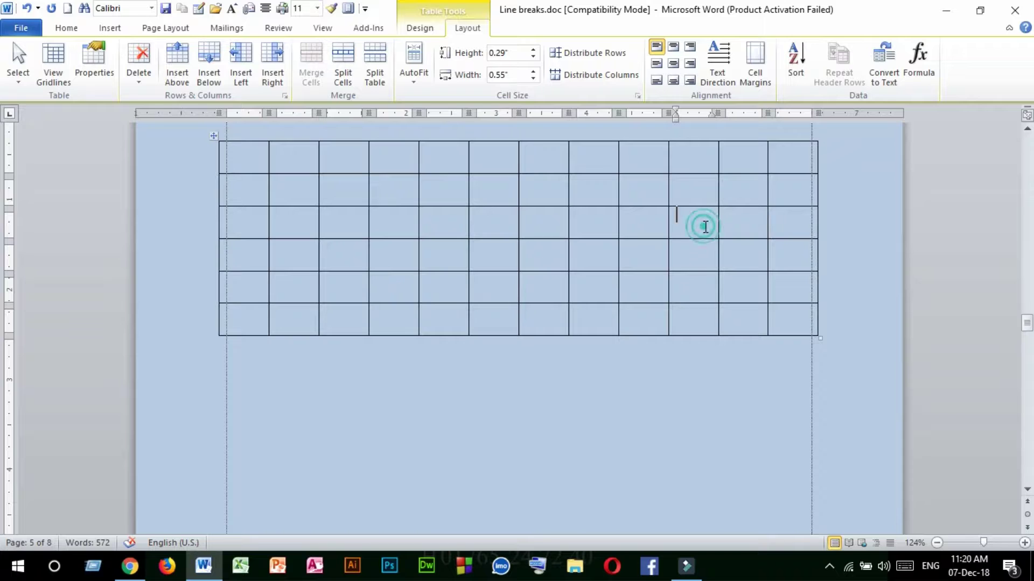
click(142, 90)
click(167, 113)
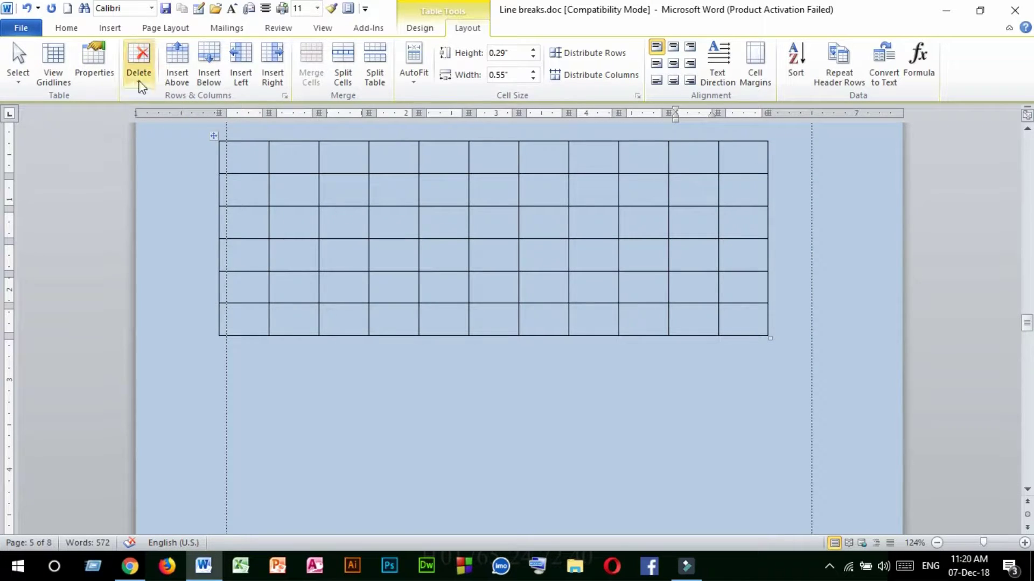
Delete the table's first row.
click(141, 81)
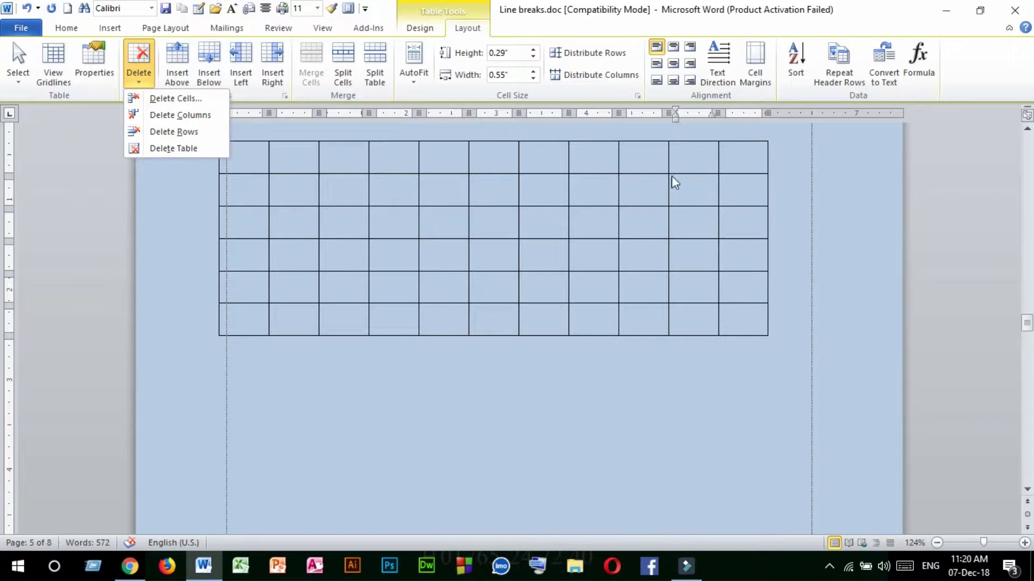
click(532, 191)
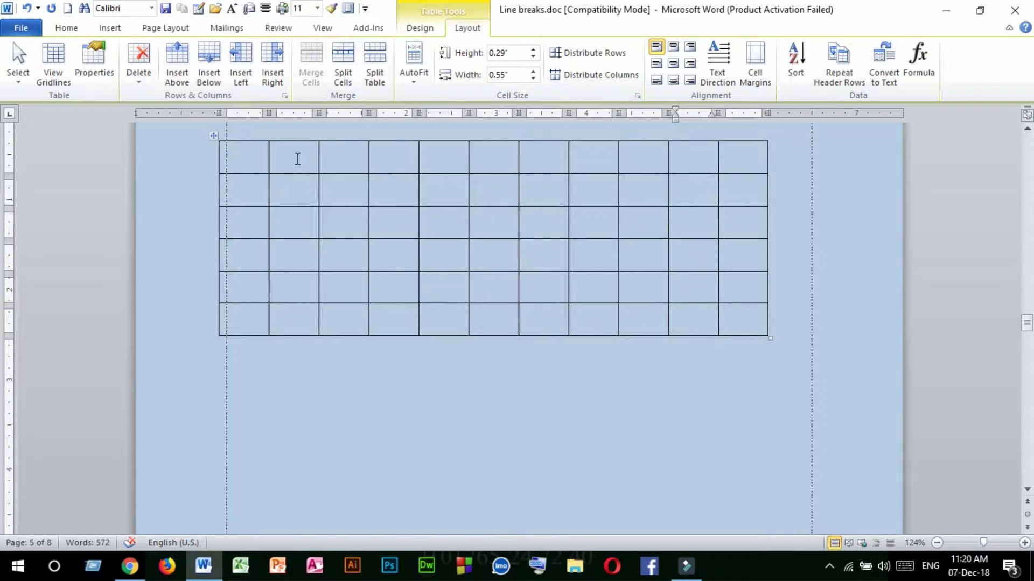
click(278, 154)
click(139, 81)
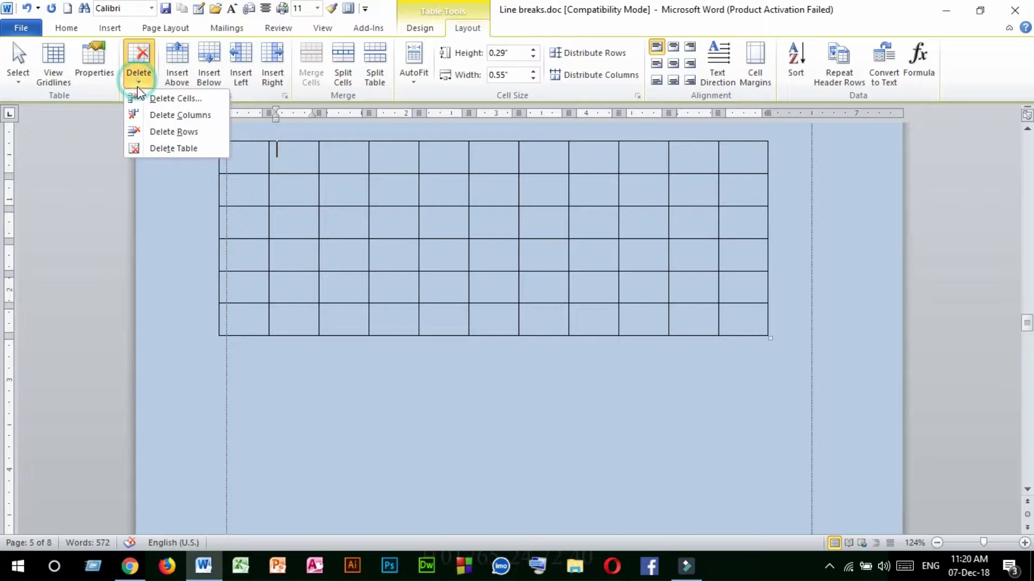
click(171, 132)
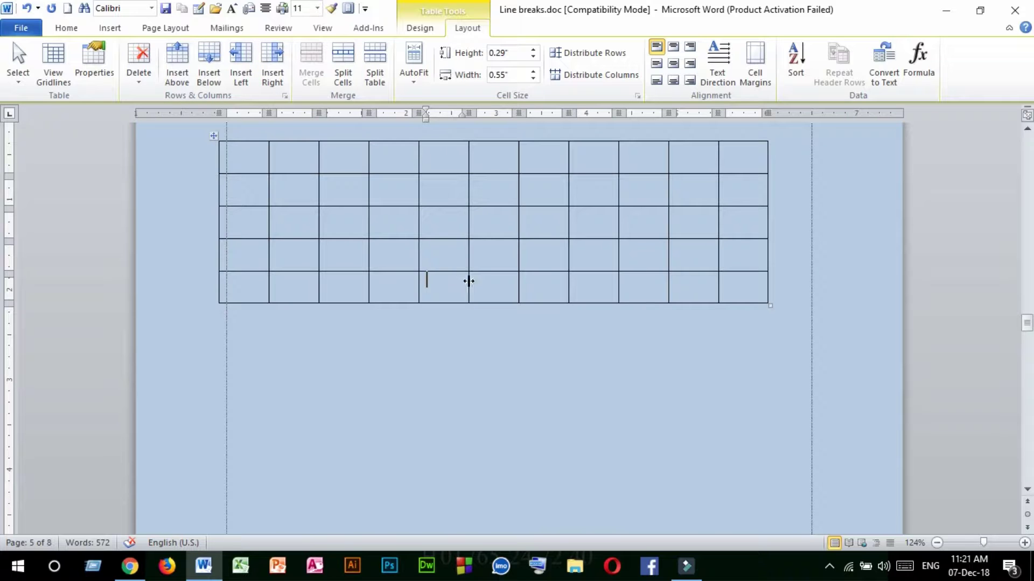
Increase the height of the table's first row by moving its lower border down.
drag(452, 206, 452, 209)
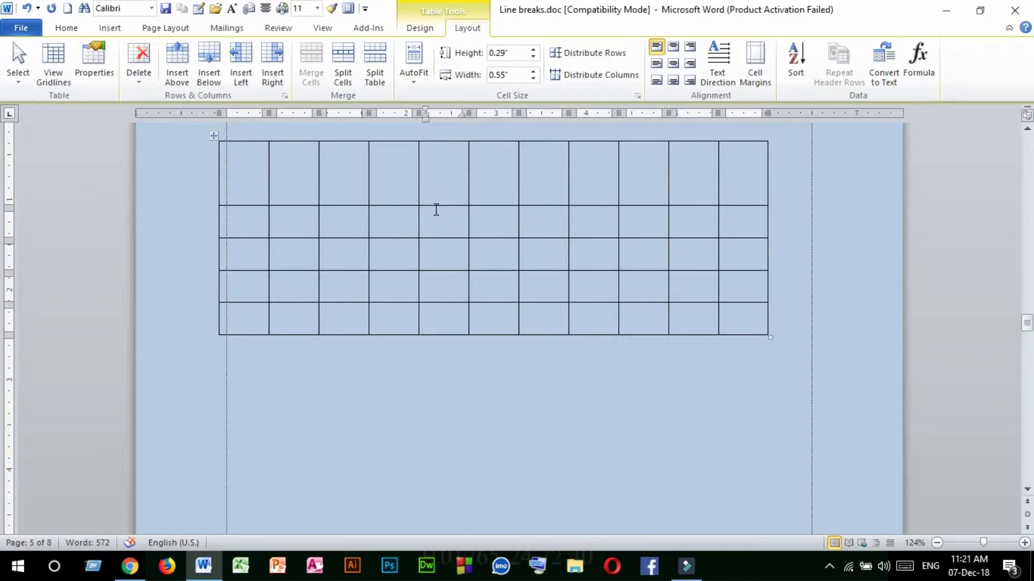
click(437, 210)
Shade all cells of the table's fifth column with the red theme color.
drag(436, 205, 454, 302)
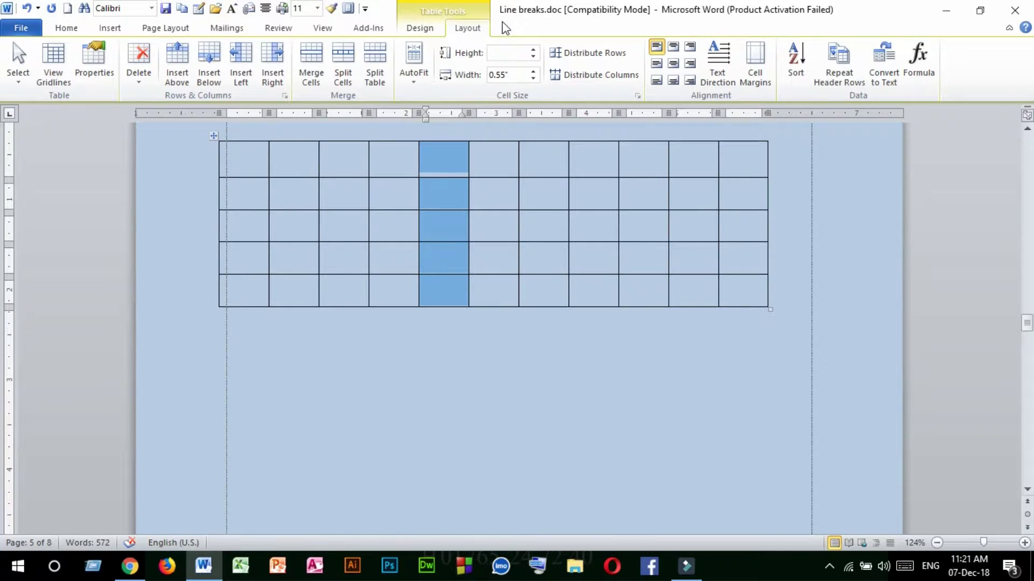
click(420, 28)
click(595, 51)
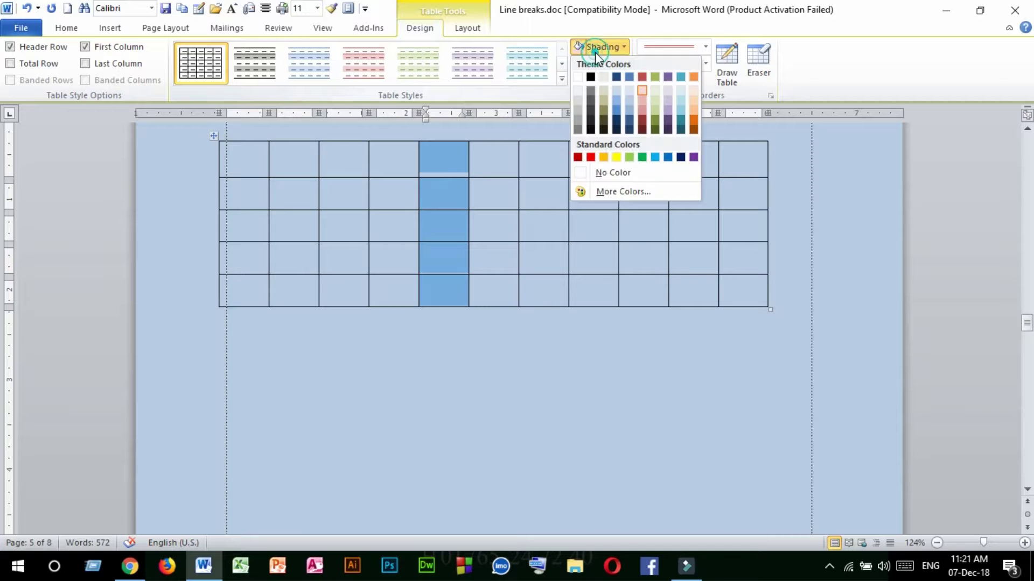
click(617, 91)
click(615, 64)
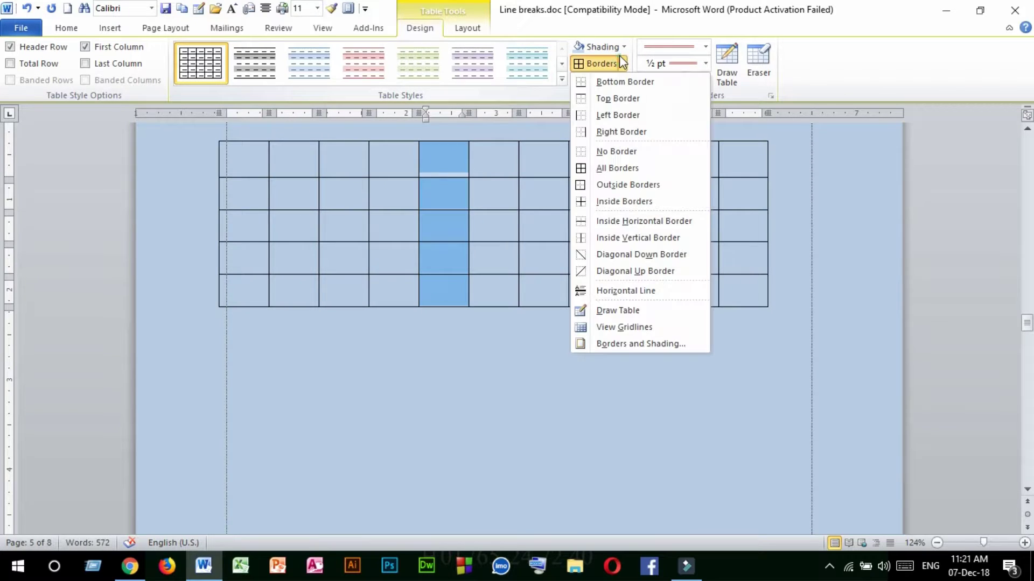
click(619, 54)
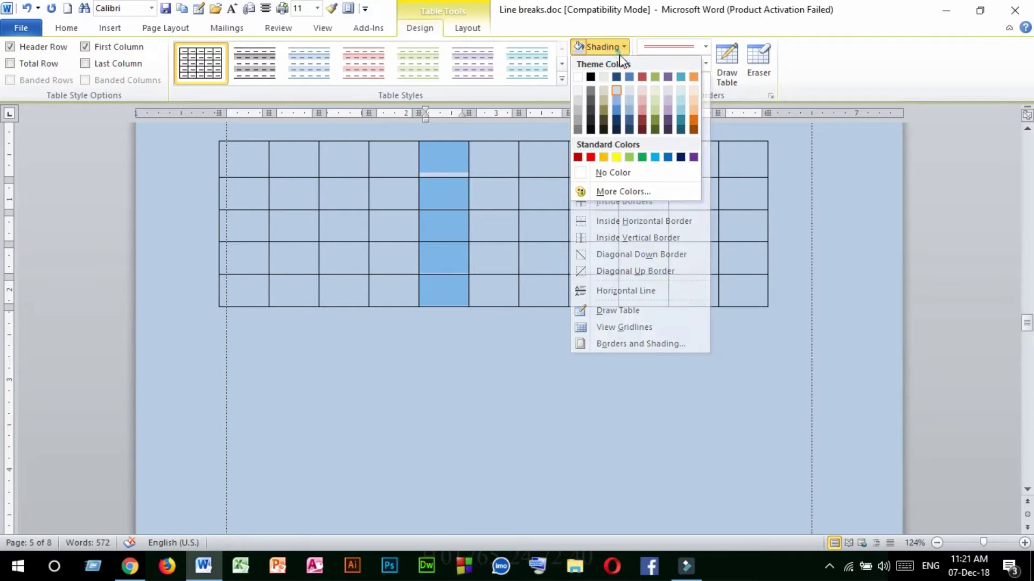
click(642, 76)
click(519, 184)
Insert a new column directly to the right of the red column.
click(440, 194)
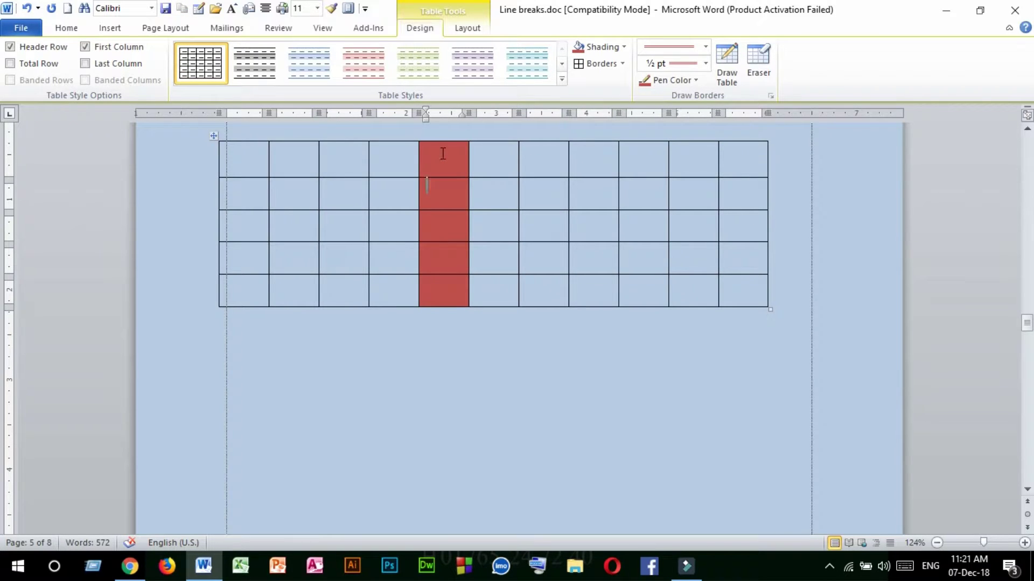
click(467, 30)
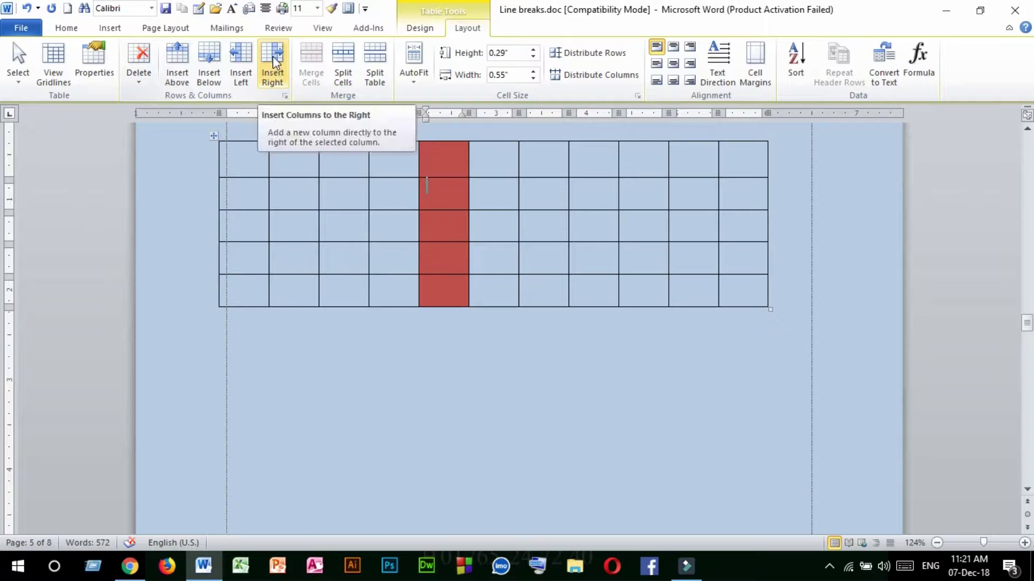
click(269, 75)
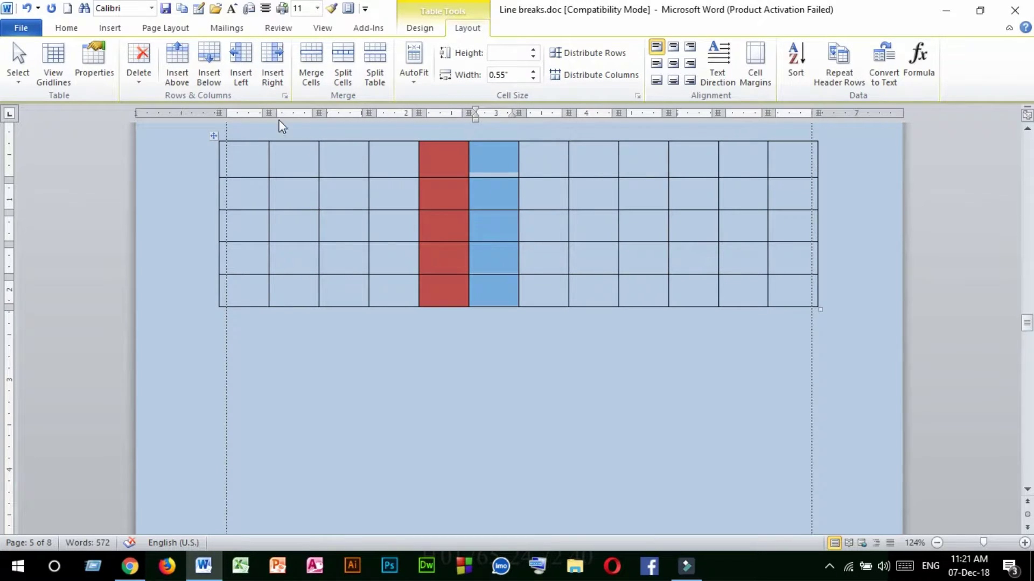
Insert a new row directly below the table's last row.
click(444, 207)
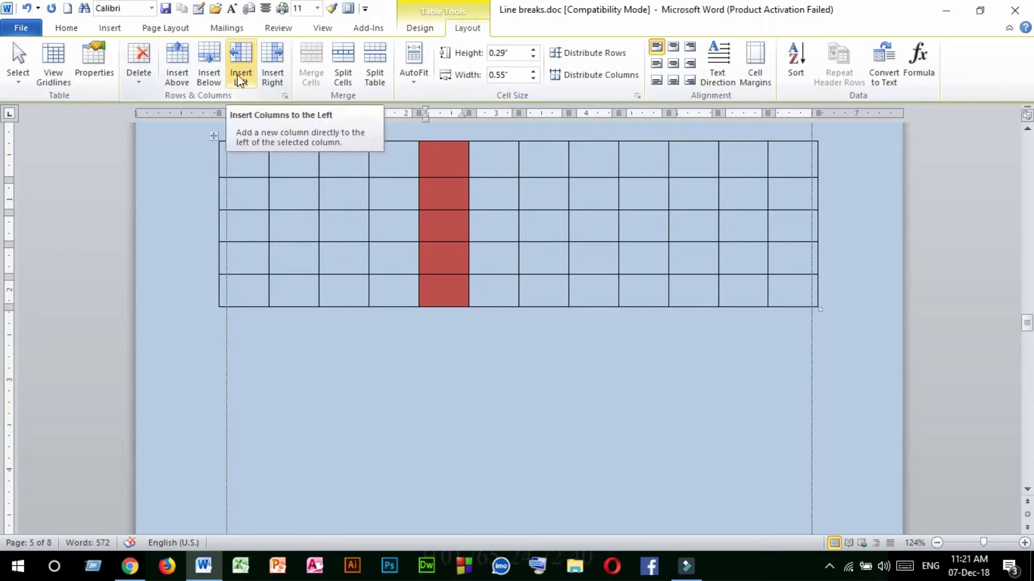
click(447, 295)
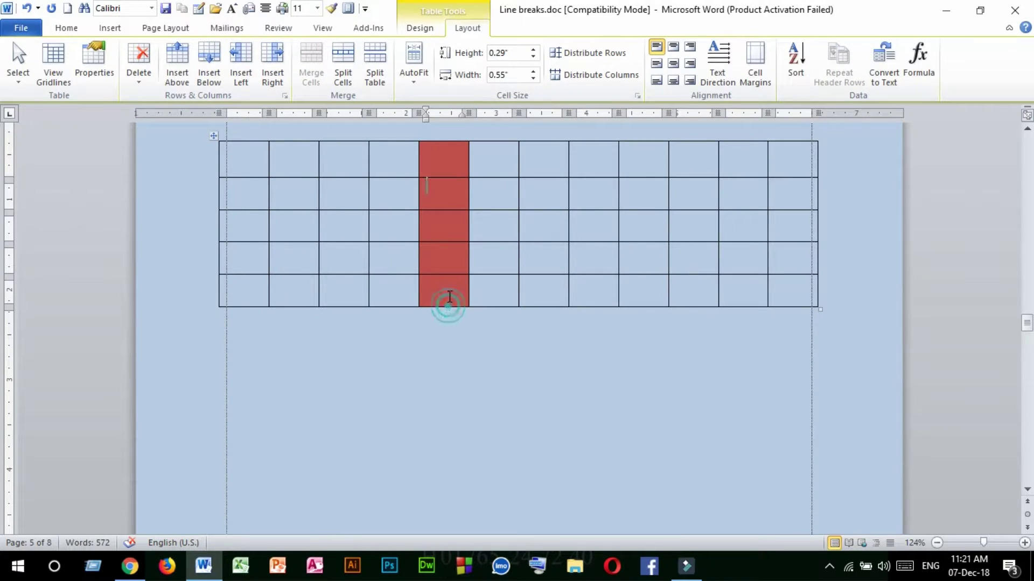
click(210, 54)
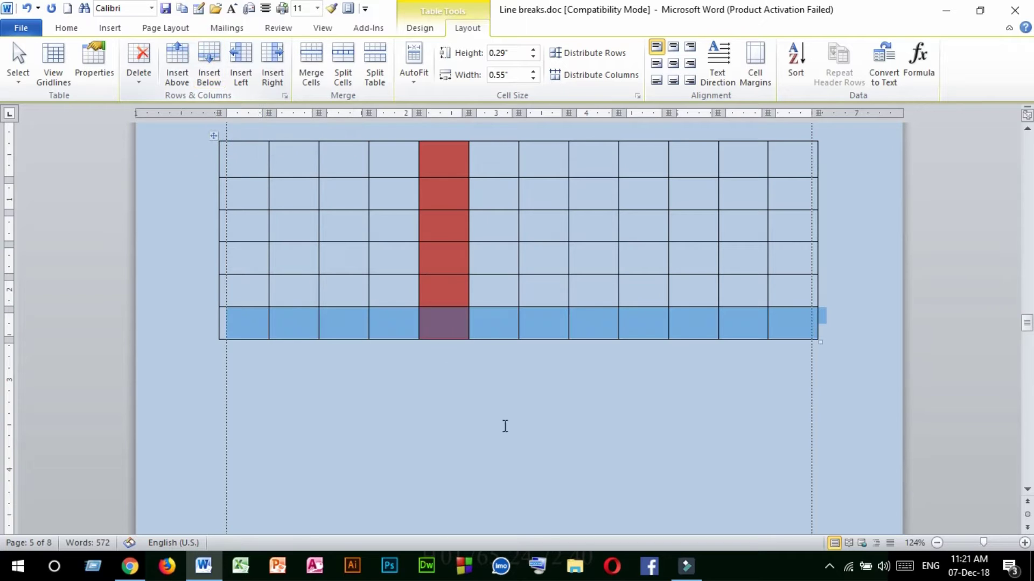
click(450, 327)
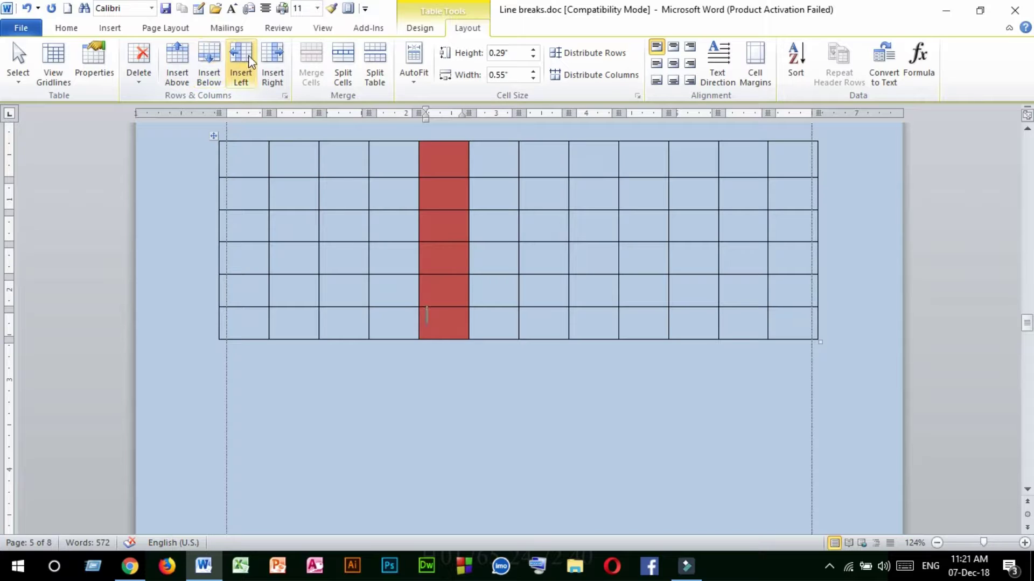
Merge the second row's cells from the second through the eleventh column into one cell.
click(326, 192)
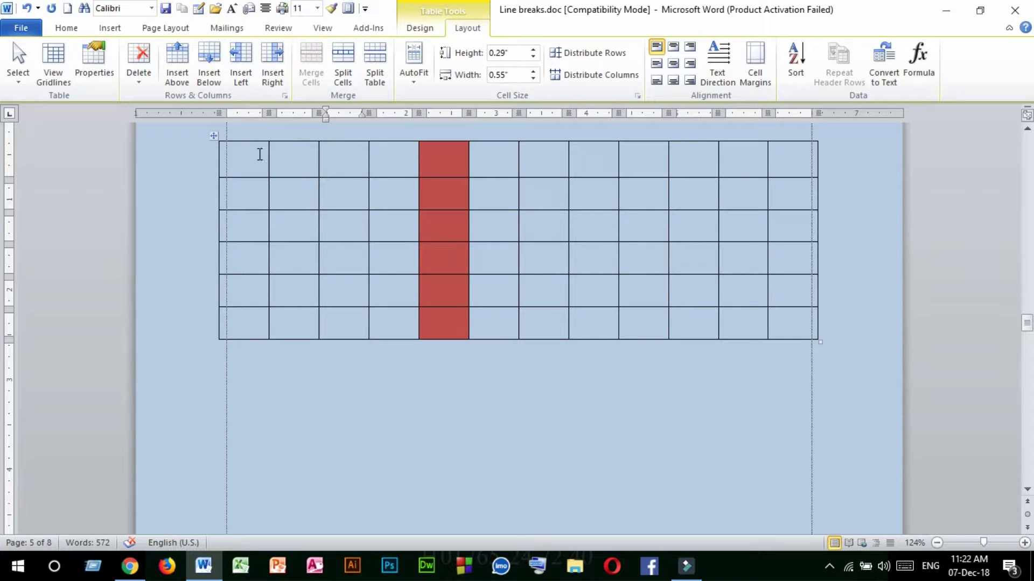
drag(302, 197, 766, 192)
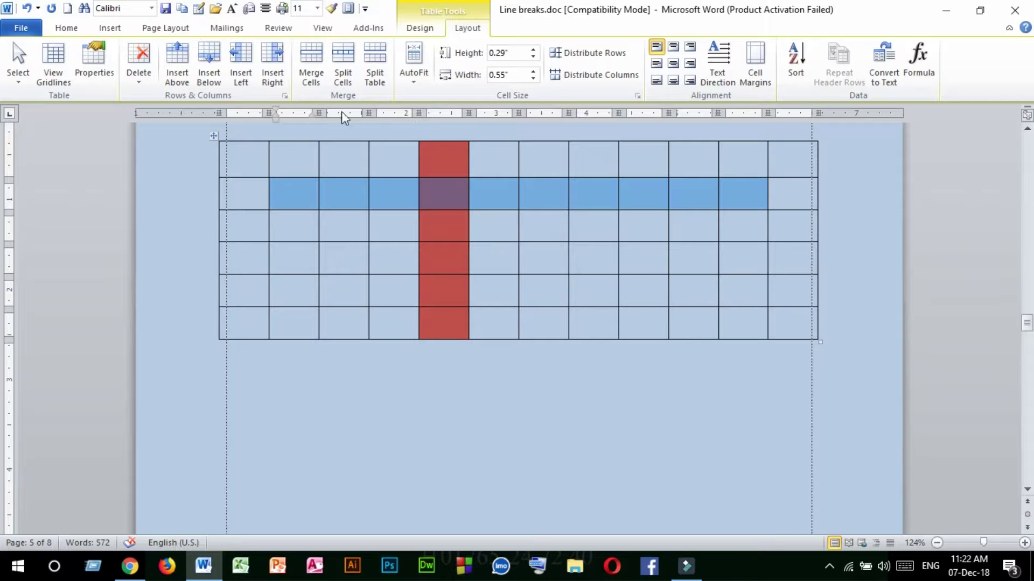
click(309, 57)
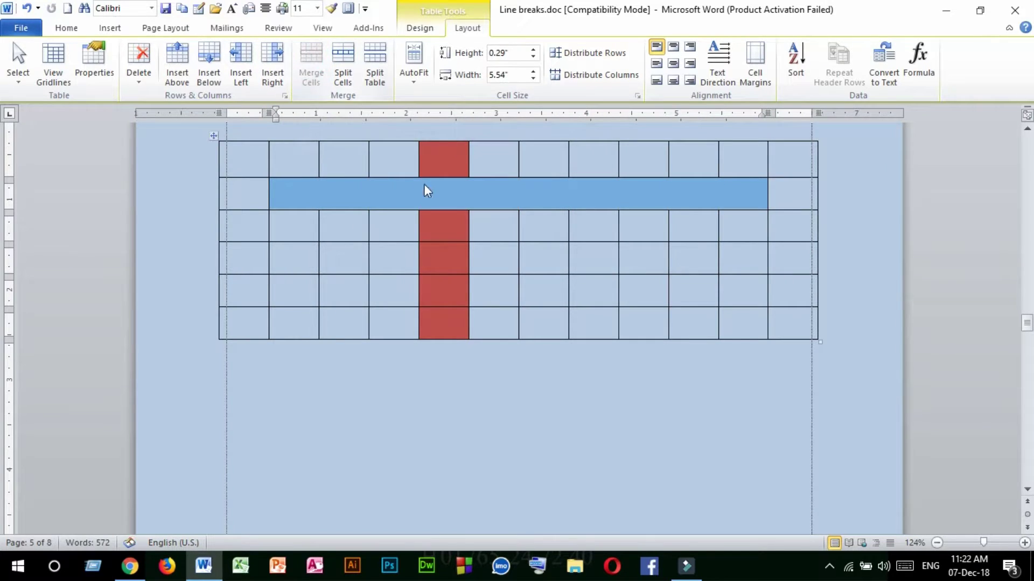
click(423, 189)
drag(303, 189, 697, 180)
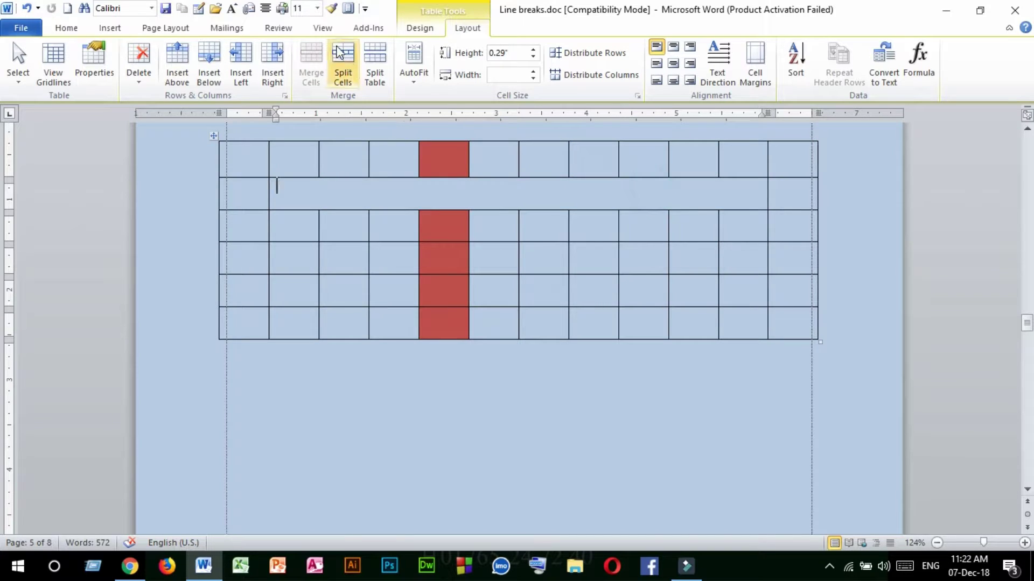
Split the cell in the third row, third column into 2 columns and 2 rows.
click(346, 234)
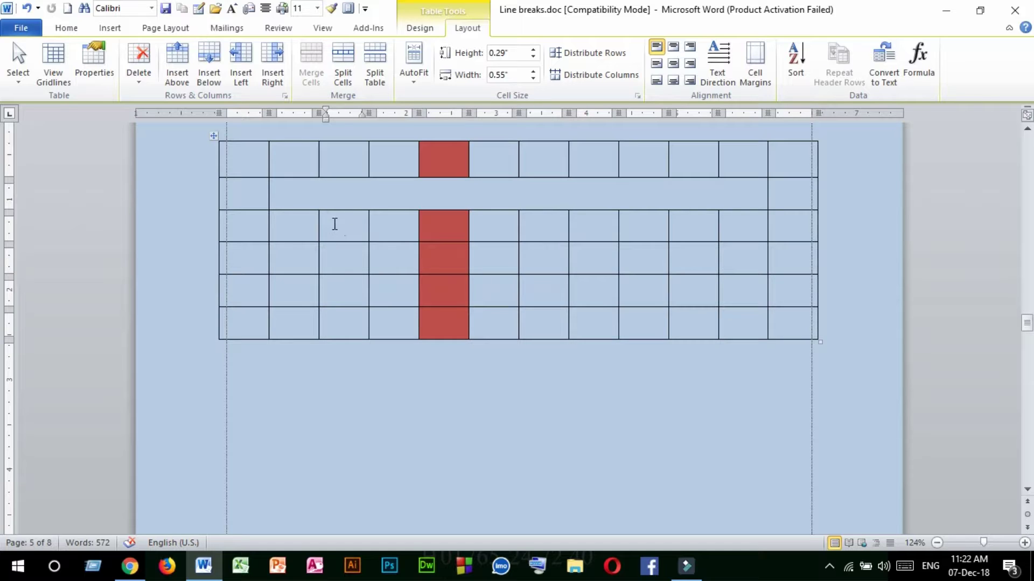
click(348, 60)
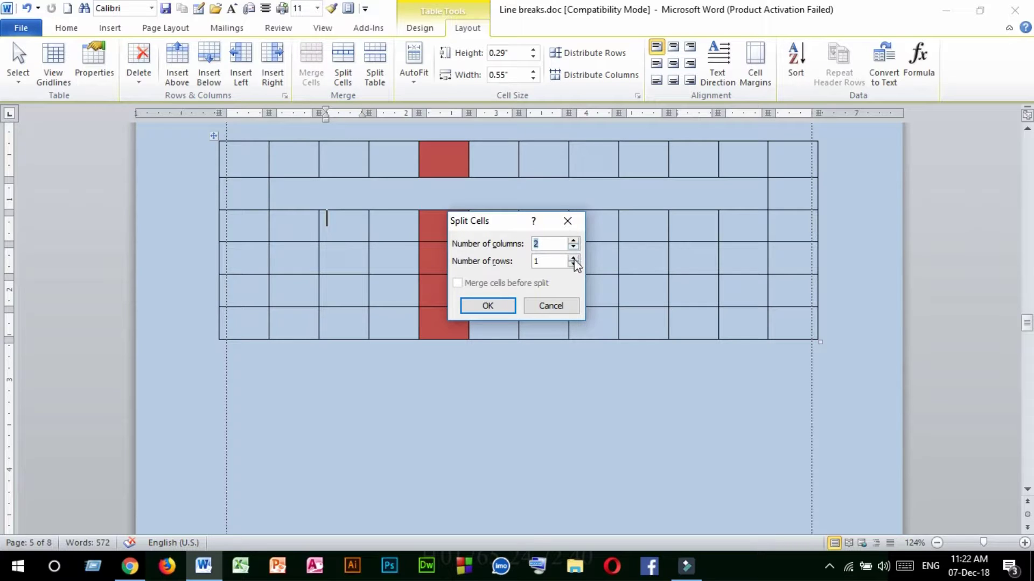
click(573, 259)
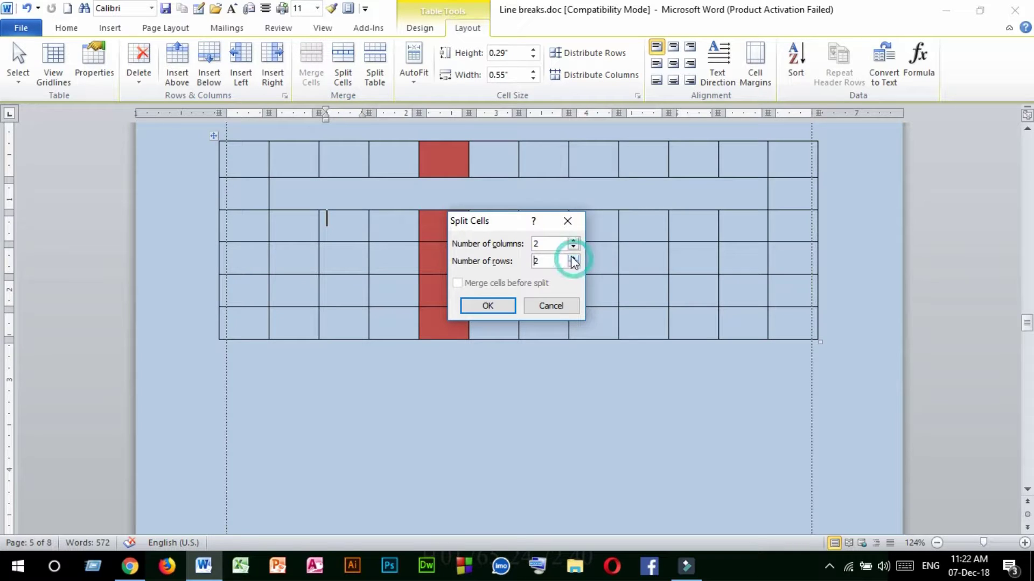
click(489, 308)
click(334, 218)
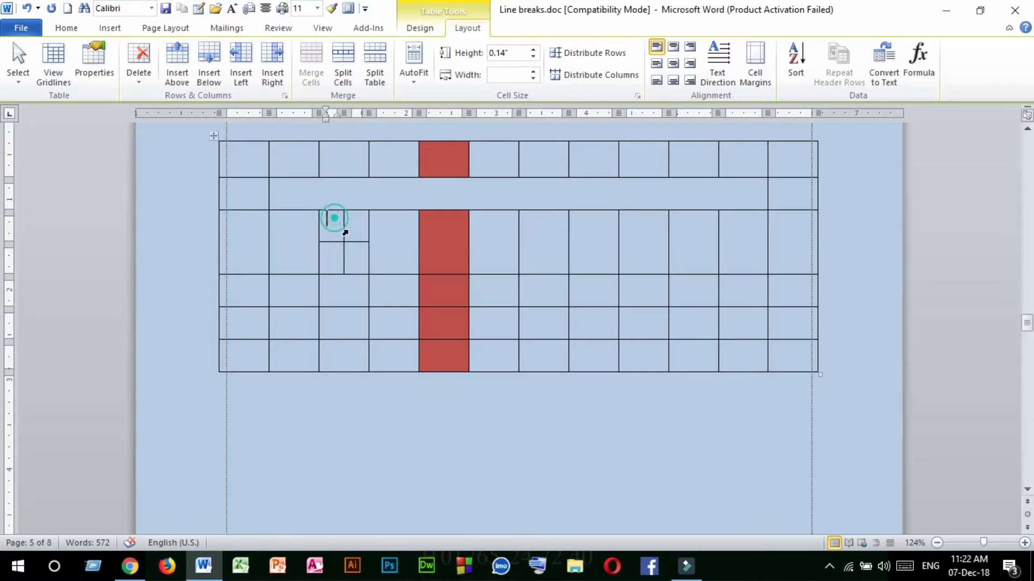
click(354, 224)
drag(339, 231, 341, 260)
click(351, 253)
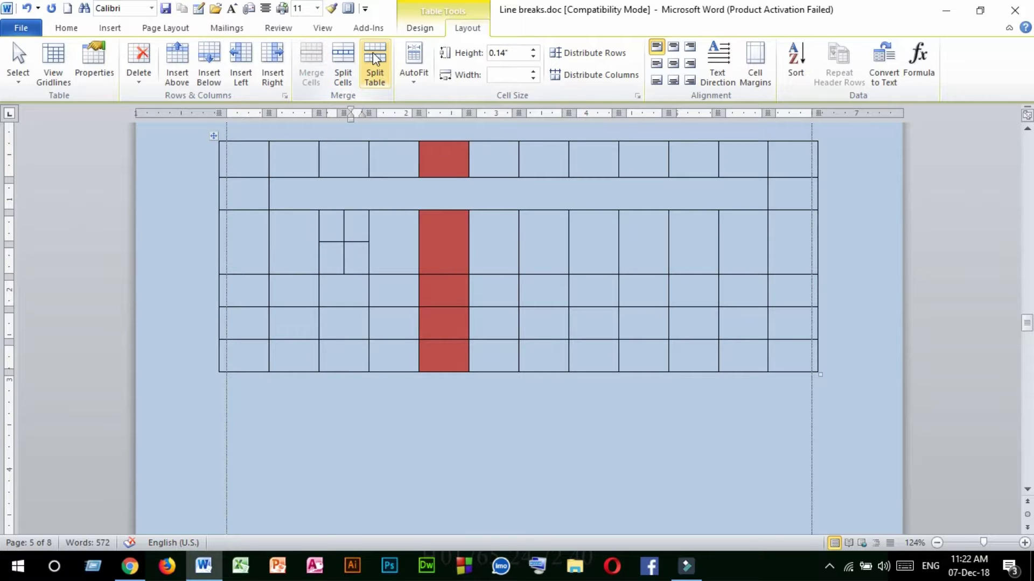
Split the table in two so the third row starts the lower table.
click(255, 242)
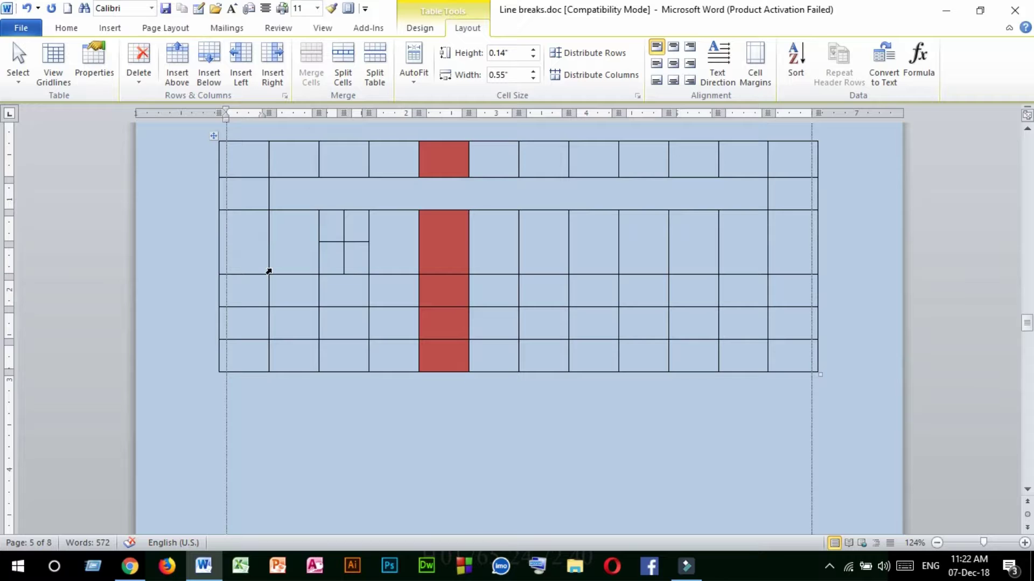
click(374, 68)
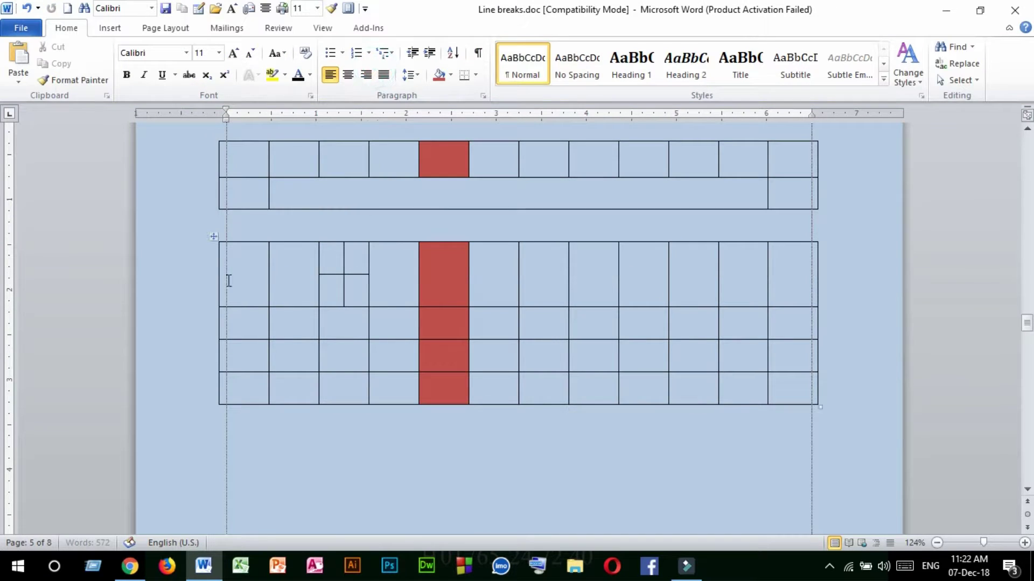
click(229, 161)
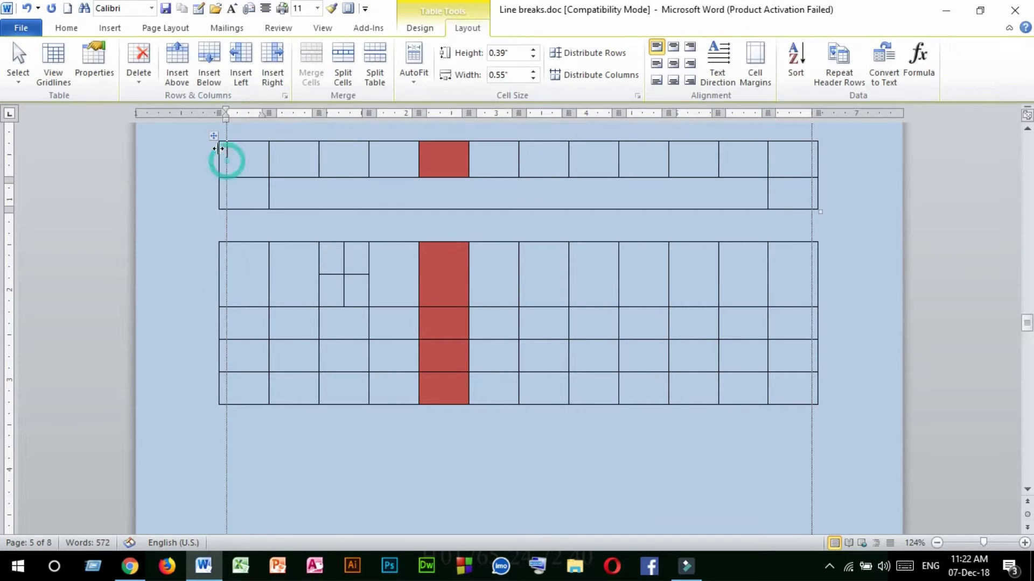
click(244, 253)
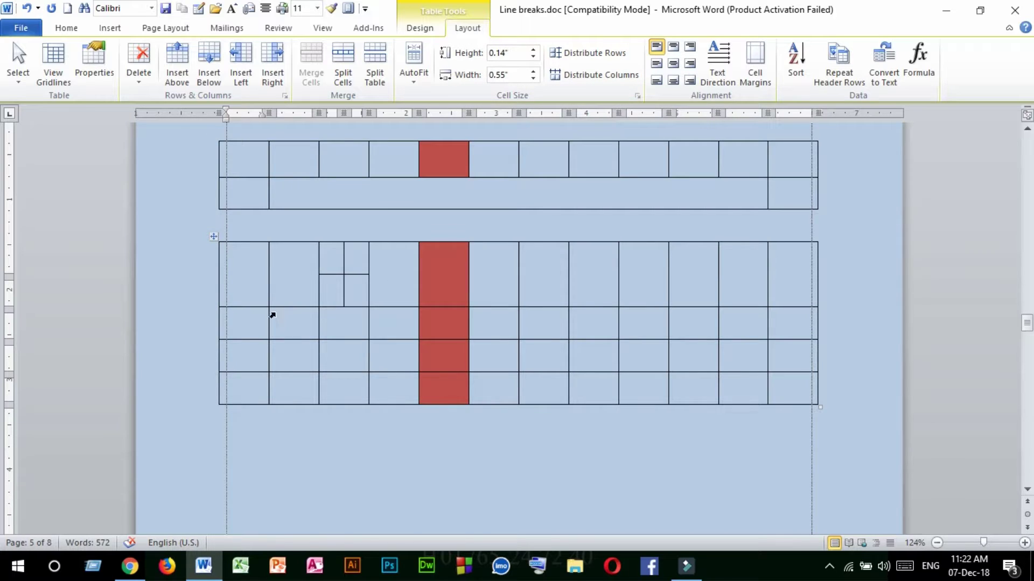
Set the height of the lower table's last three rows to 1".
drag(259, 323, 792, 377)
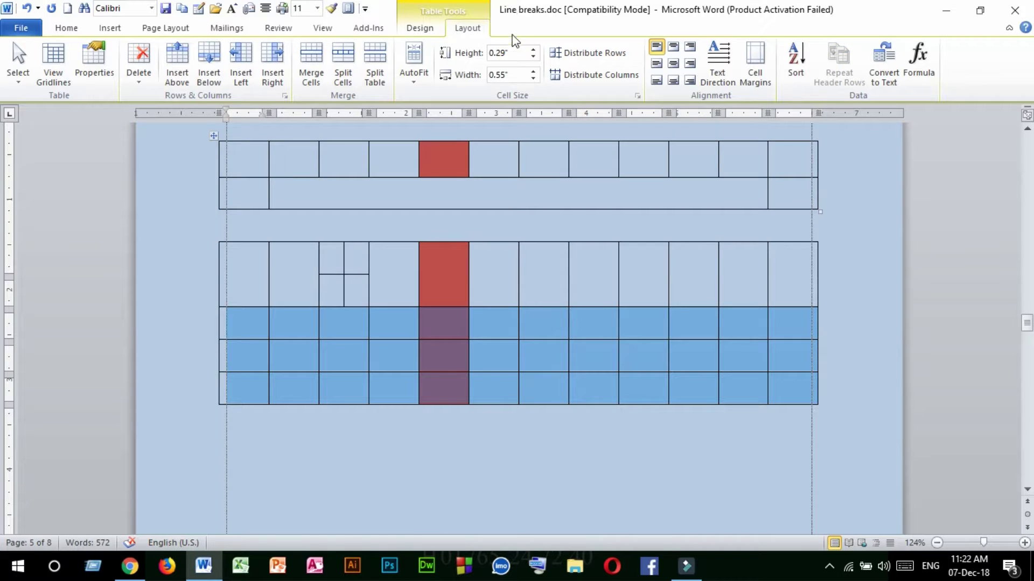
click(534, 50)
click(533, 49)
click(534, 49)
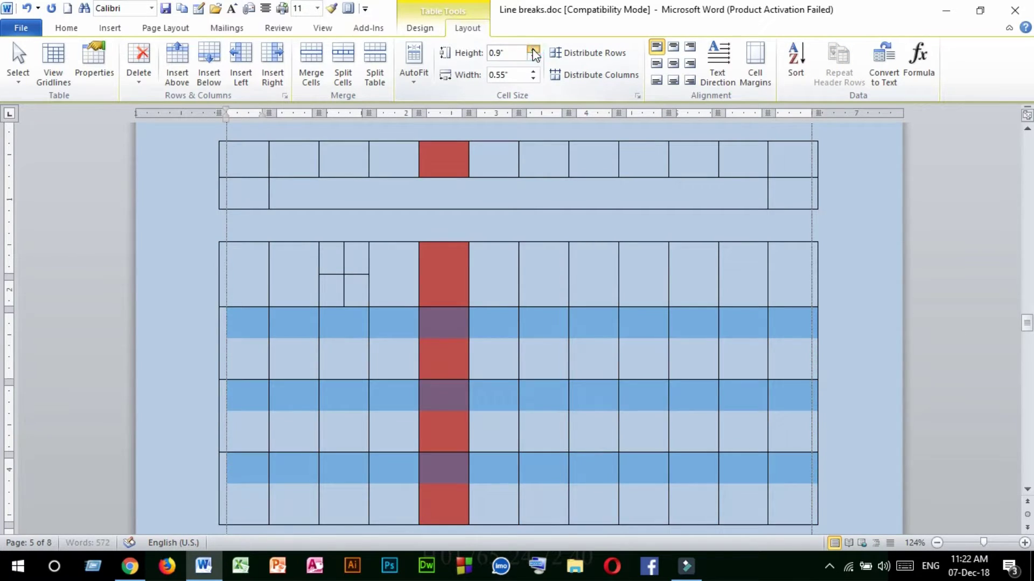
click(533, 50)
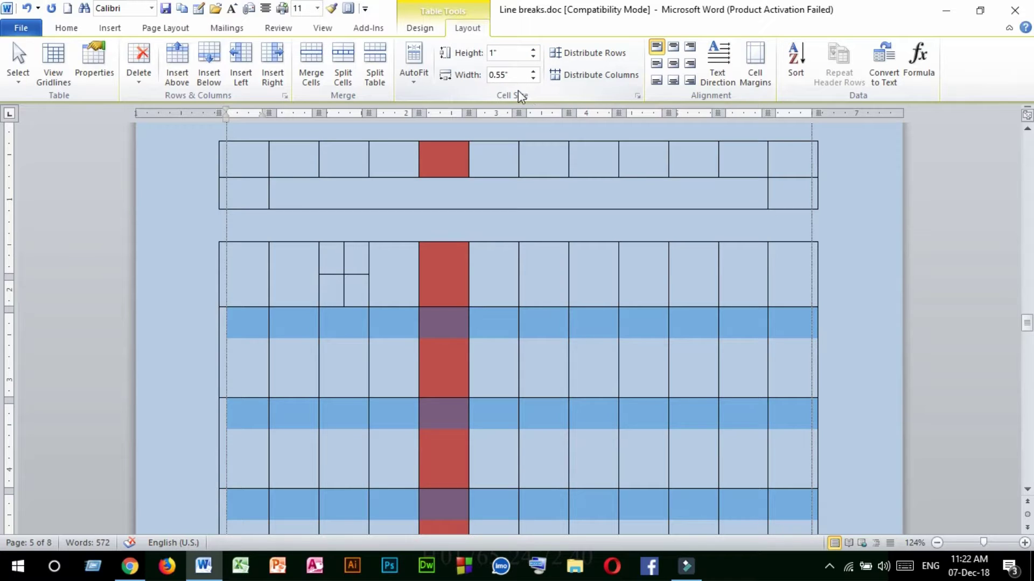
Try wider and narrower cell widths on the selected last three rows, ending with a width of 0.5".
click(533, 71)
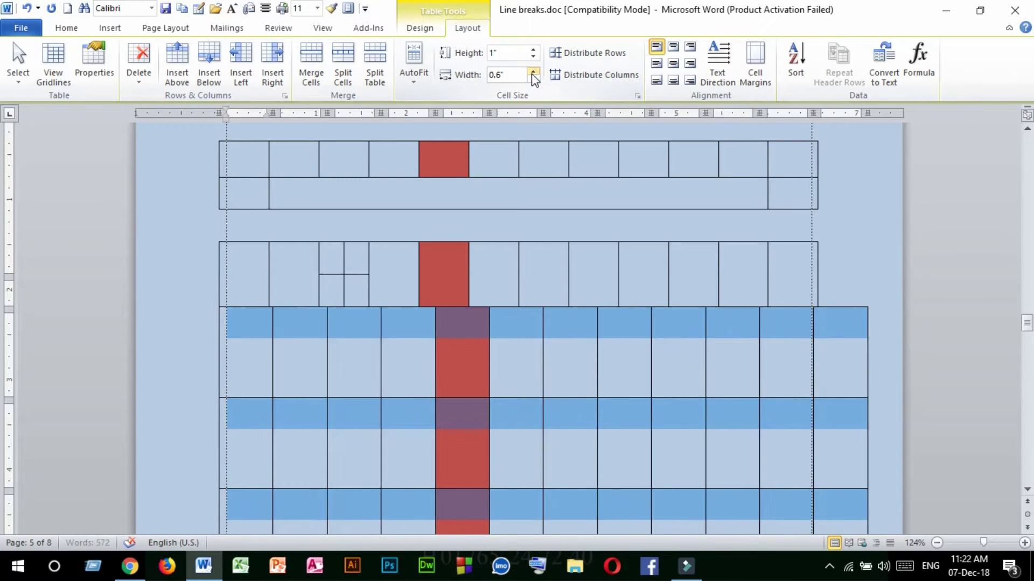
click(533, 71)
click(533, 71)
click(533, 79)
click(533, 80)
click(533, 80)
click(533, 79)
click(533, 72)
click(533, 73)
click(533, 73)
click(533, 80)
click(533, 79)
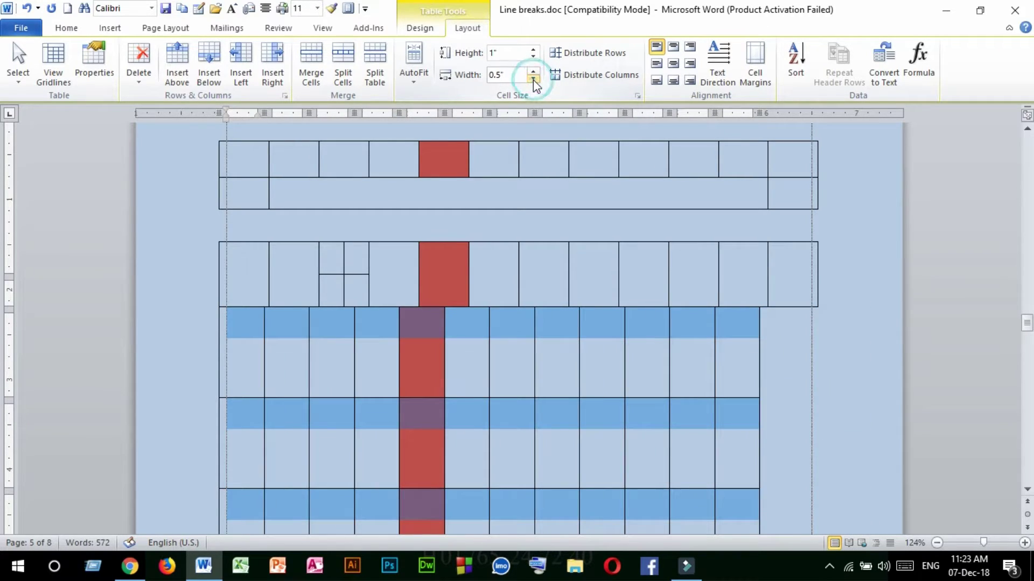
click(533, 71)
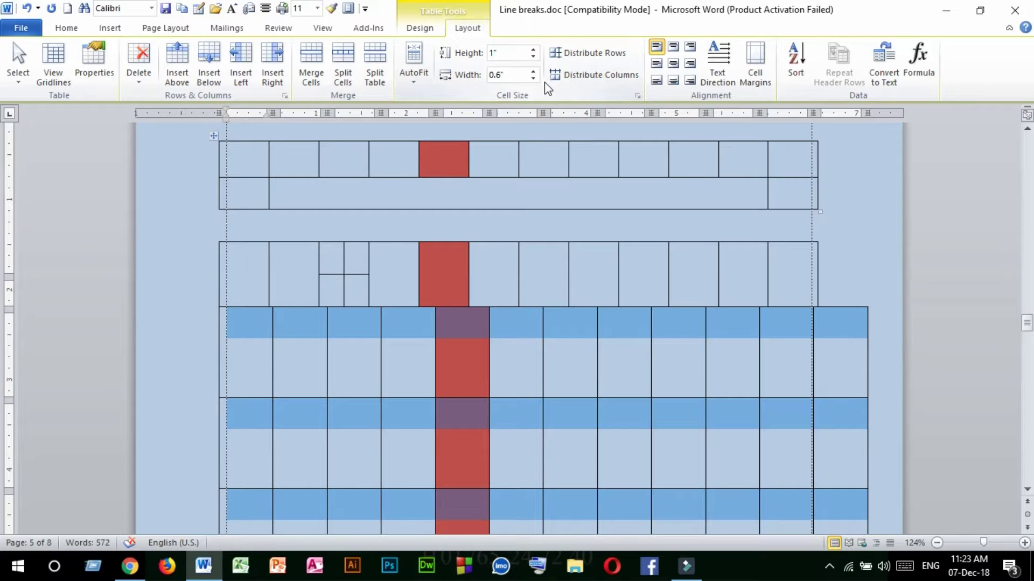
click(532, 71)
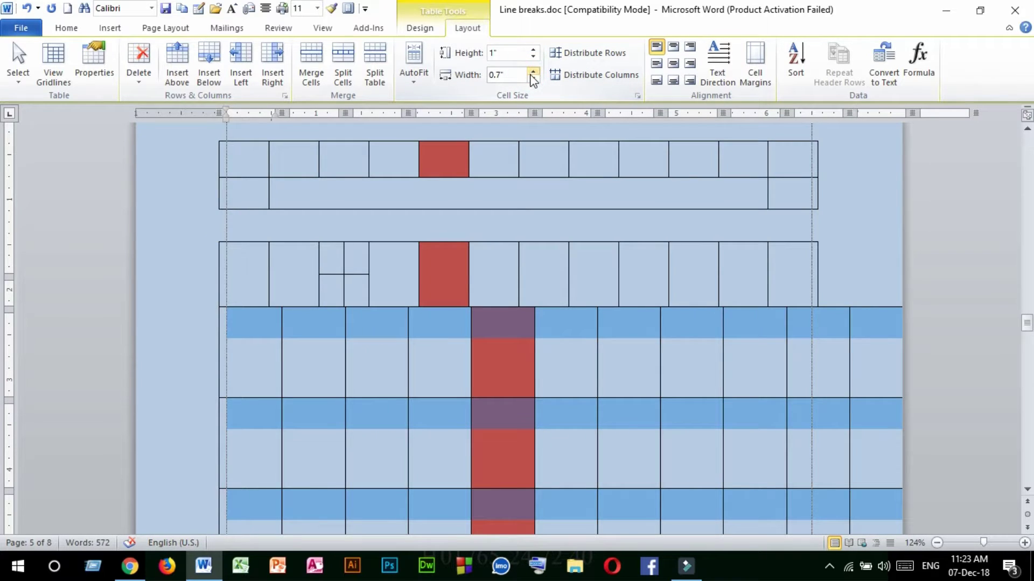
double_click(532, 73)
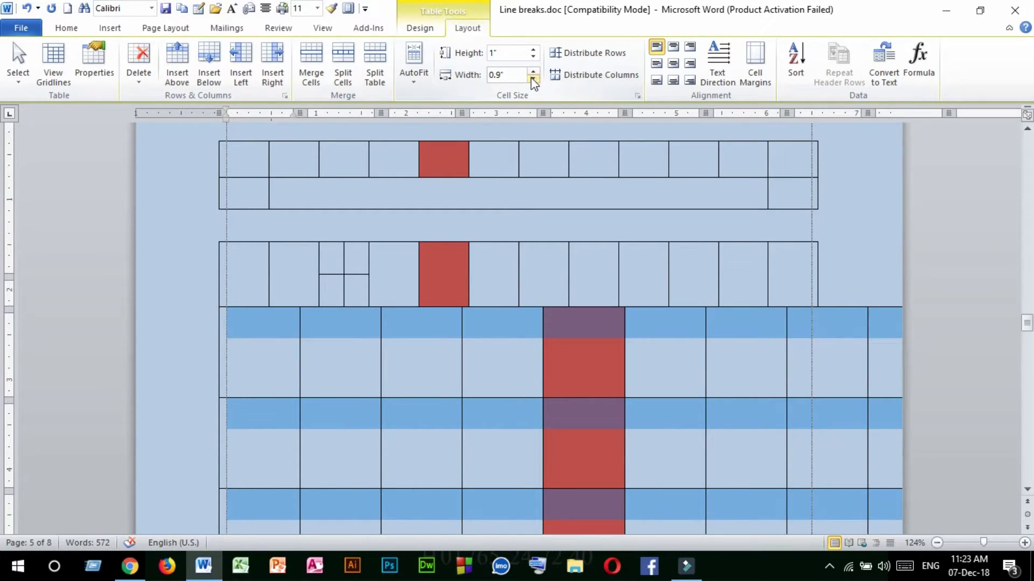
double_click(533, 80)
double_click(532, 79)
click(474, 353)
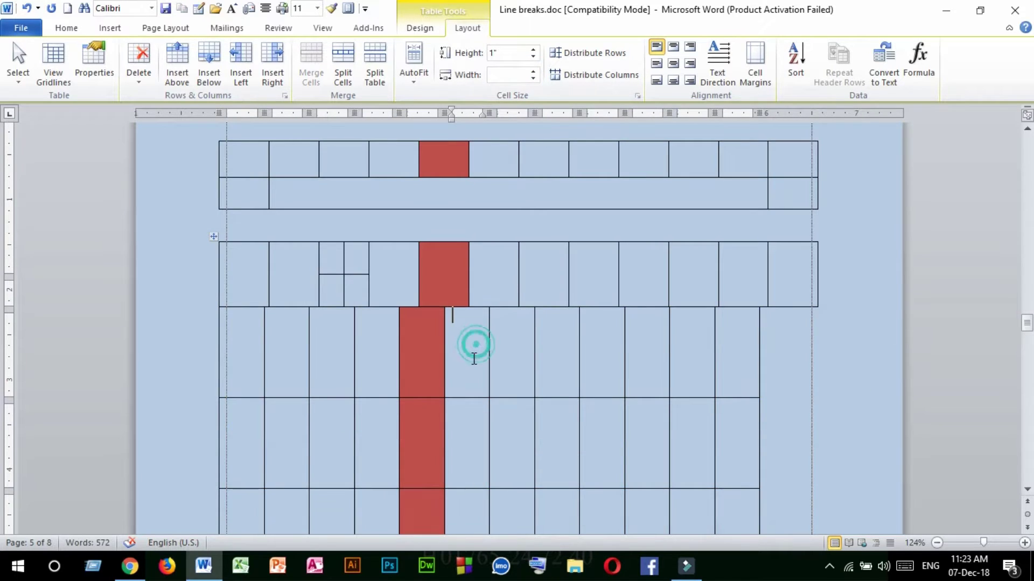
Enter "hgjhgjhg" in the lower table's third row, seventh column, and "hbgjhghjg" in its fourth row, eighth column.
scroll(474, 358, down, 5)
click(500, 221)
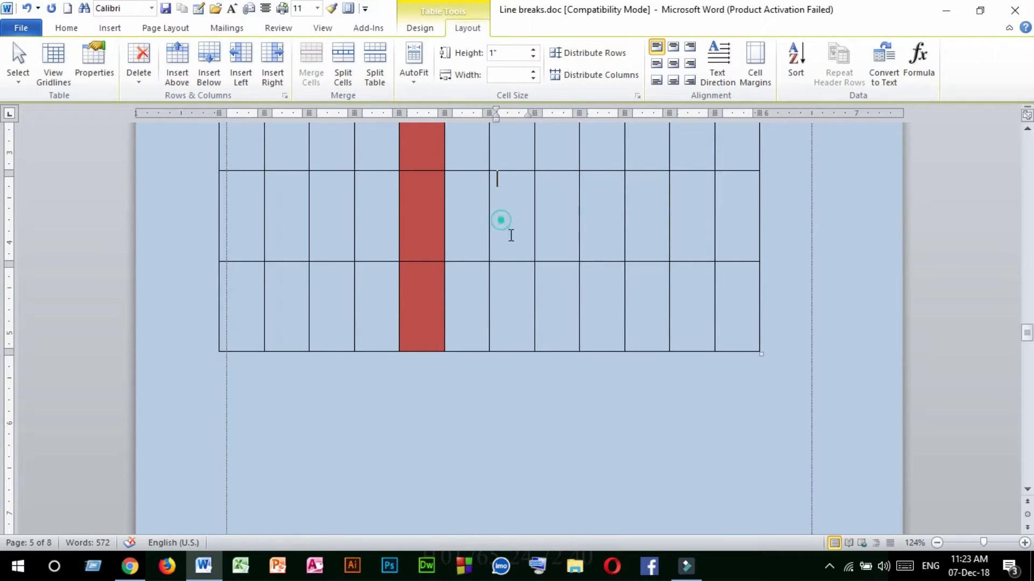
text(hgjhgjhg)
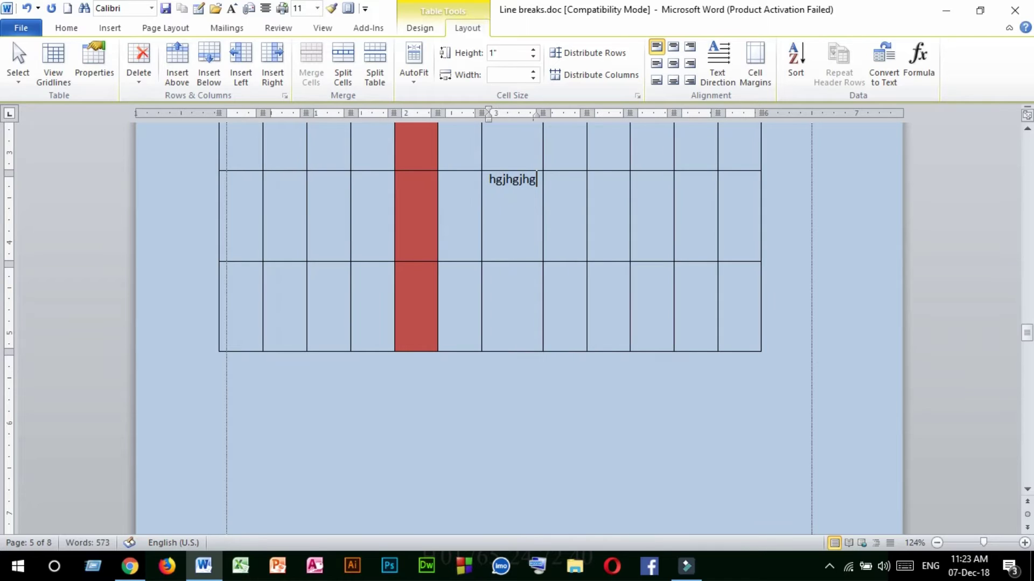
click(578, 291)
text(hbgjhghjg)
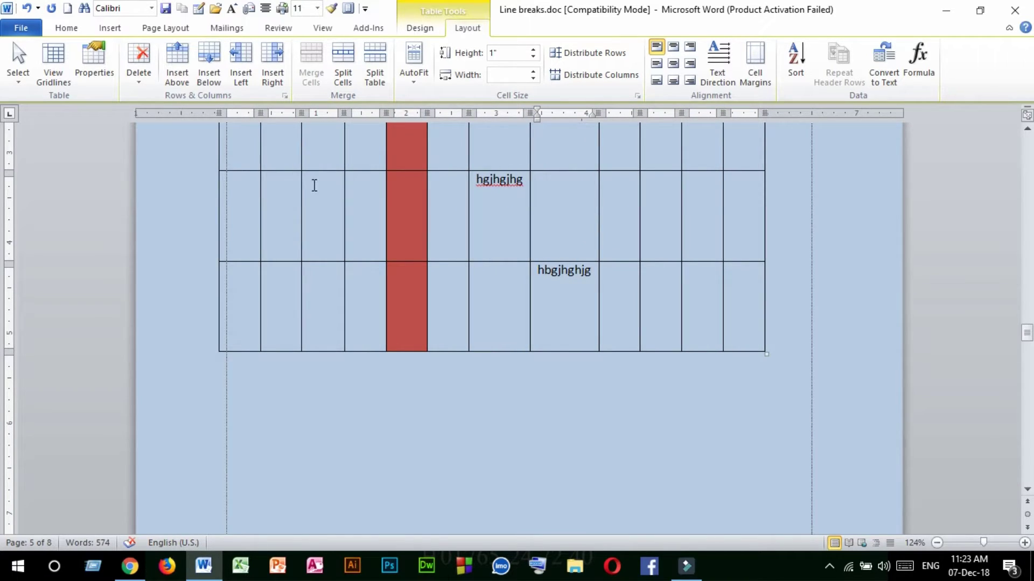
Distribute the columns evenly across the lower table's last three rows.
drag(249, 147, 719, 341)
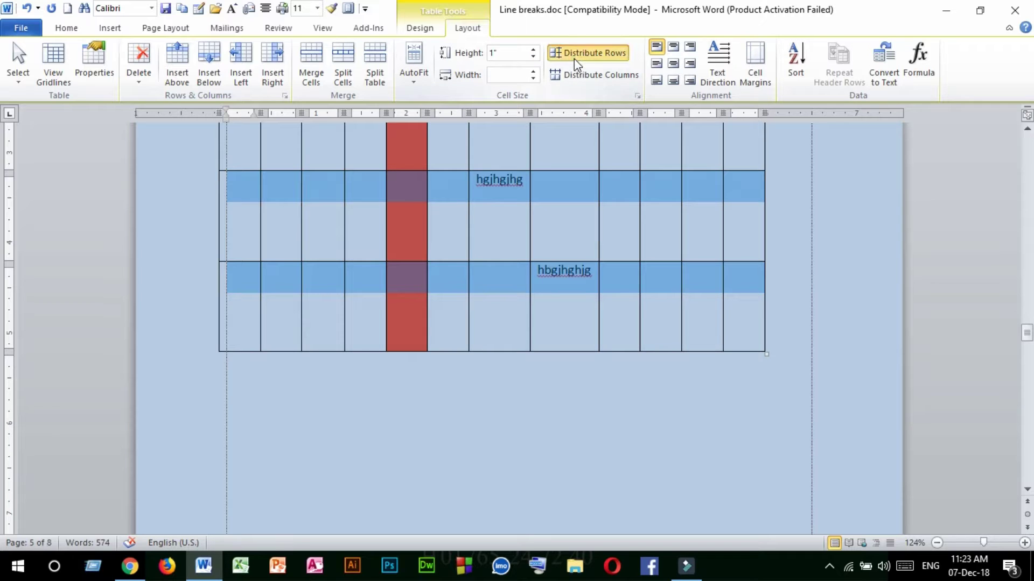
click(576, 77)
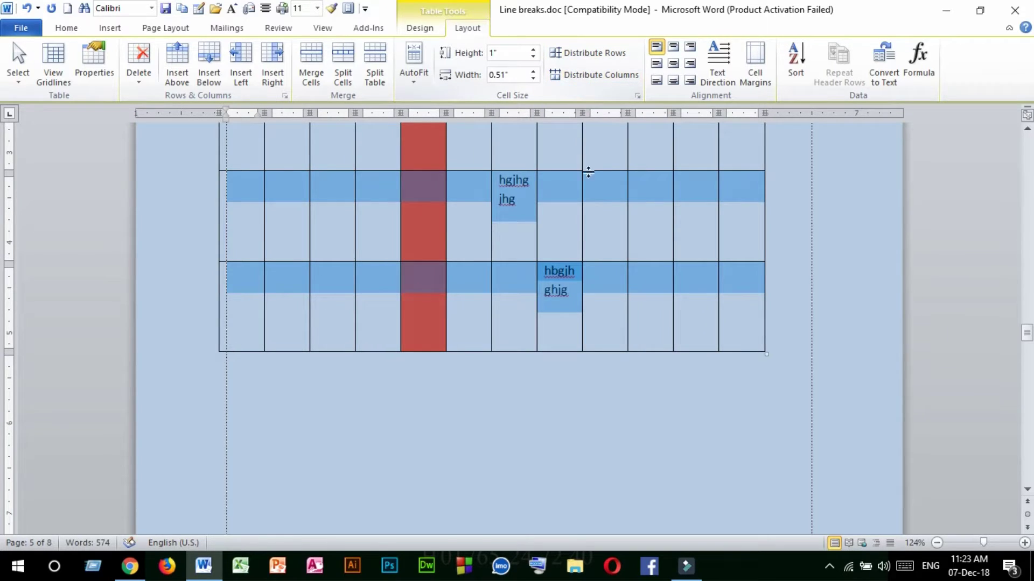
click(612, 188)
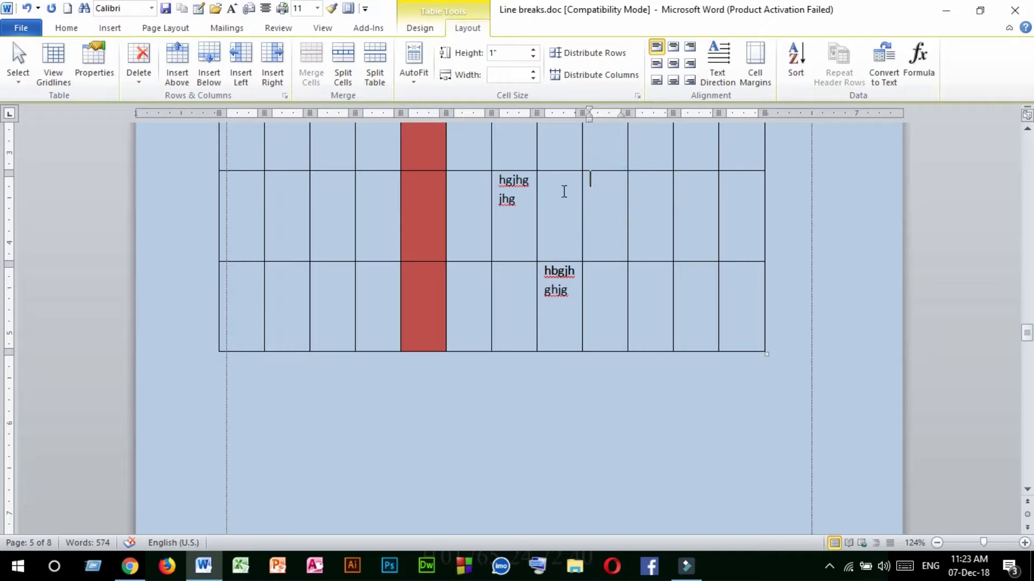
drag(561, 192, 565, 322)
click(554, 232)
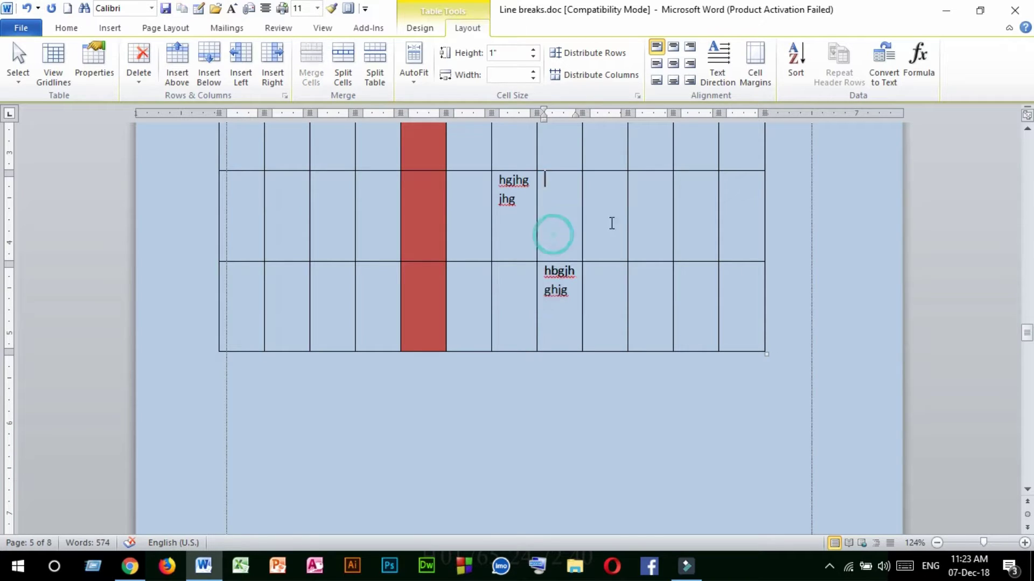
drag(610, 205, 617, 300)
click(653, 215)
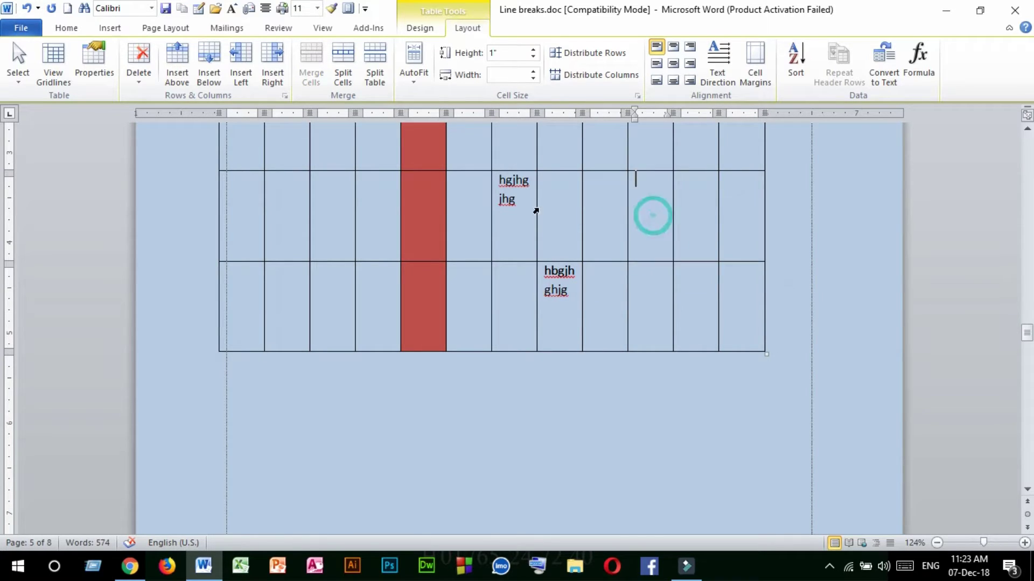
Try several cell alignments on the lower table's second and third rows, columns six and seven, ending with centred horizontally and vertically.
drag(472, 153, 639, 309)
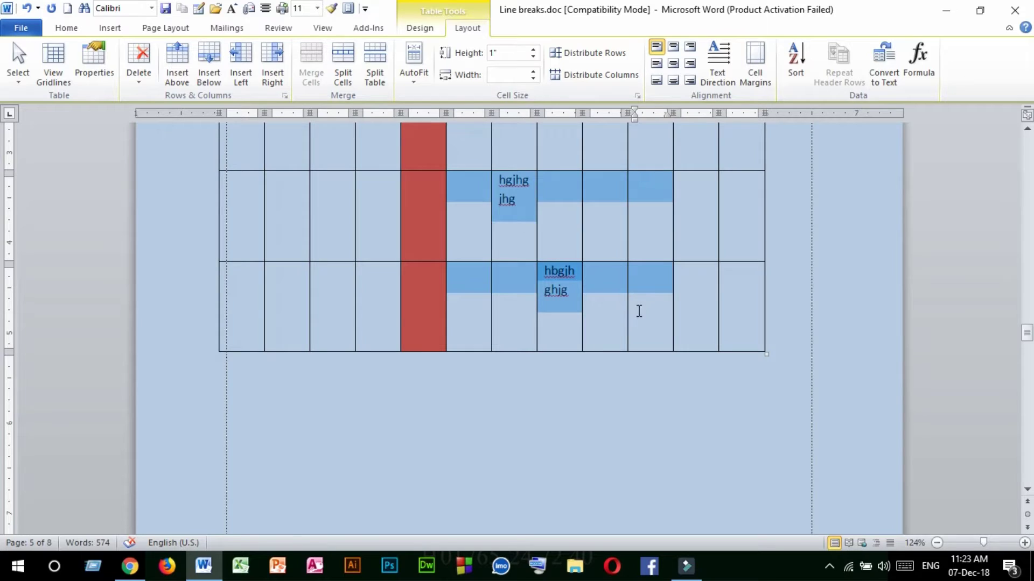
click(574, 204)
drag(529, 214, 529, 181)
click(673, 64)
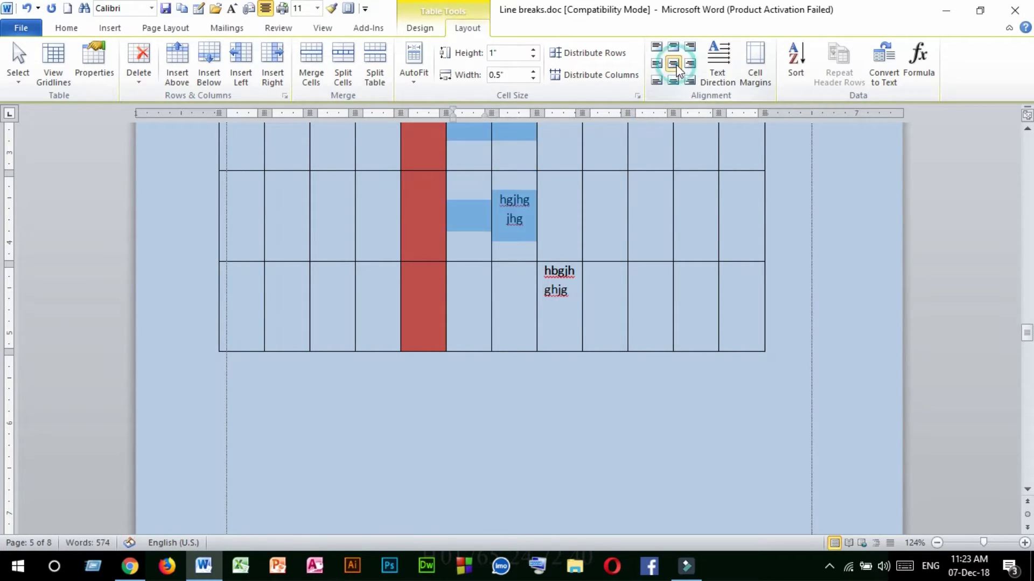
click(673, 47)
click(673, 64)
click(673, 80)
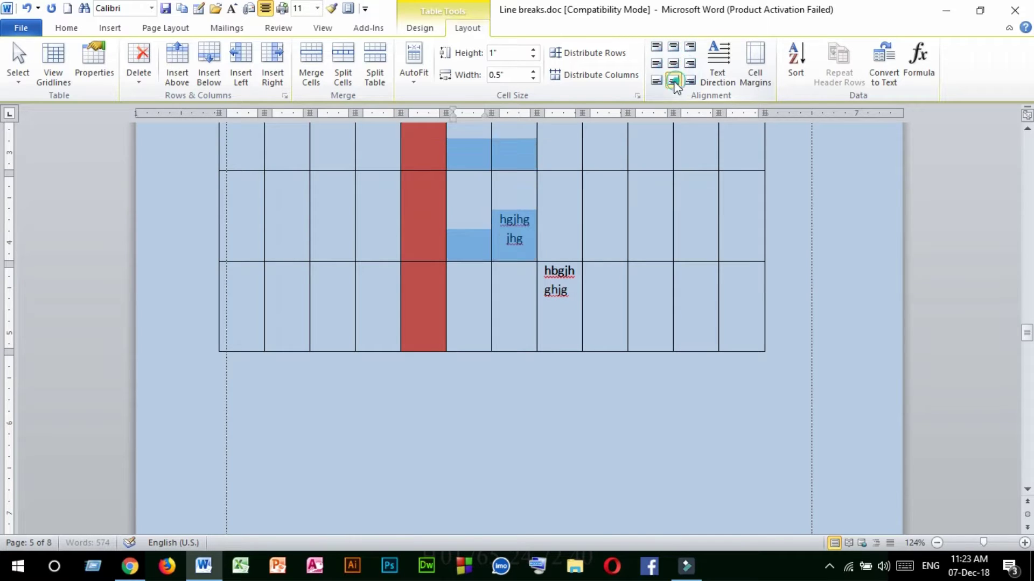
click(656, 63)
click(656, 46)
click(673, 47)
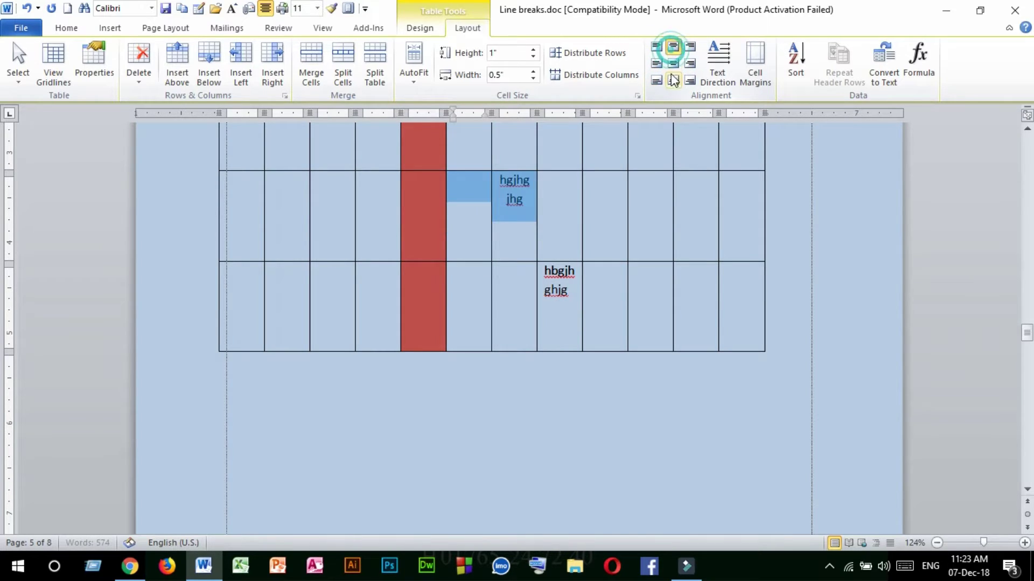
click(673, 63)
Cycle the text direction of the selected cells in columns six and seven, ending with text reading from bottom to top.
click(716, 70)
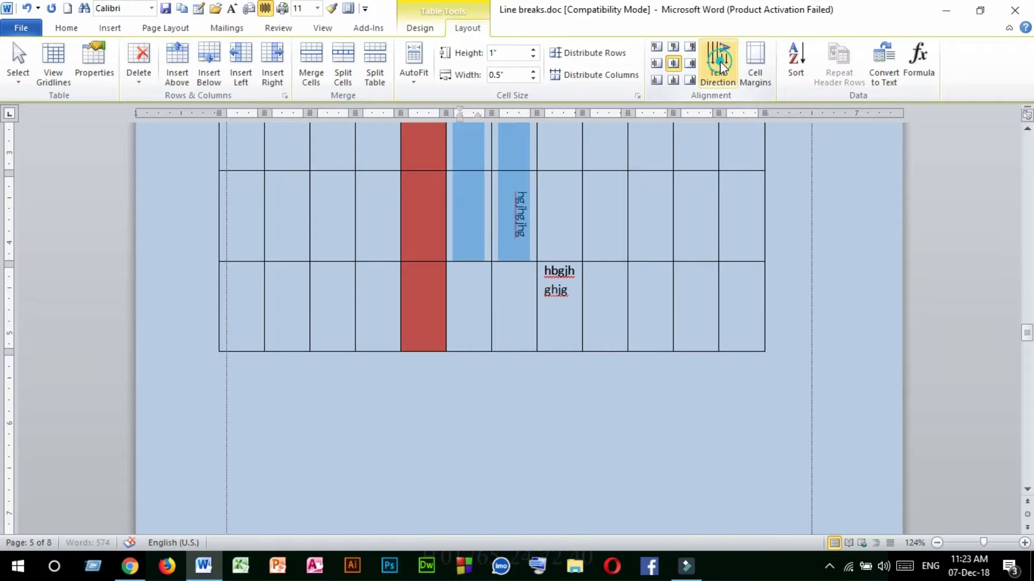
click(717, 66)
click(719, 62)
click(720, 60)
click(719, 60)
click(719, 60)
click(719, 60)
click(720, 60)
click(719, 61)
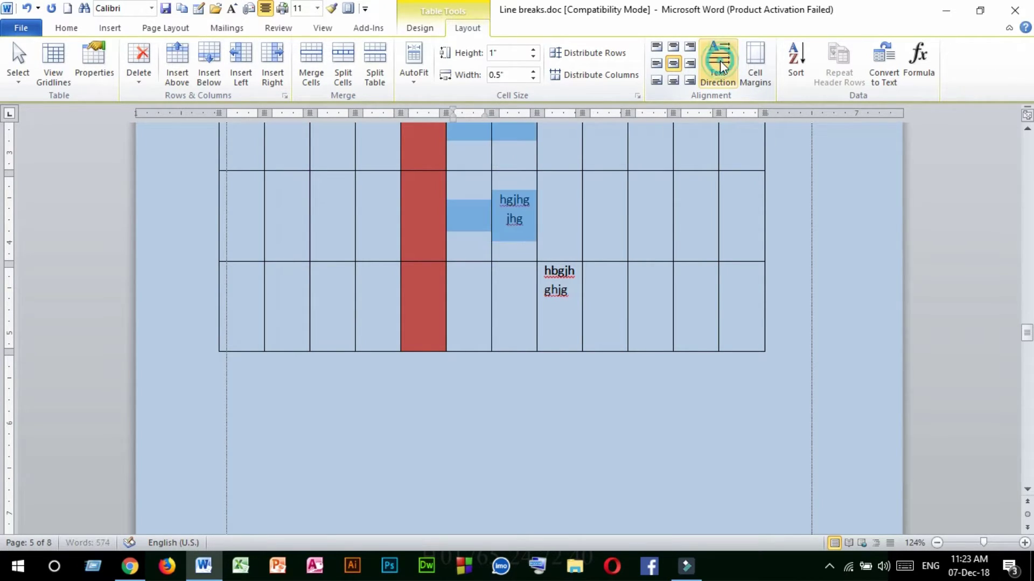
click(719, 60)
click(719, 60)
click(719, 60)
click(720, 60)
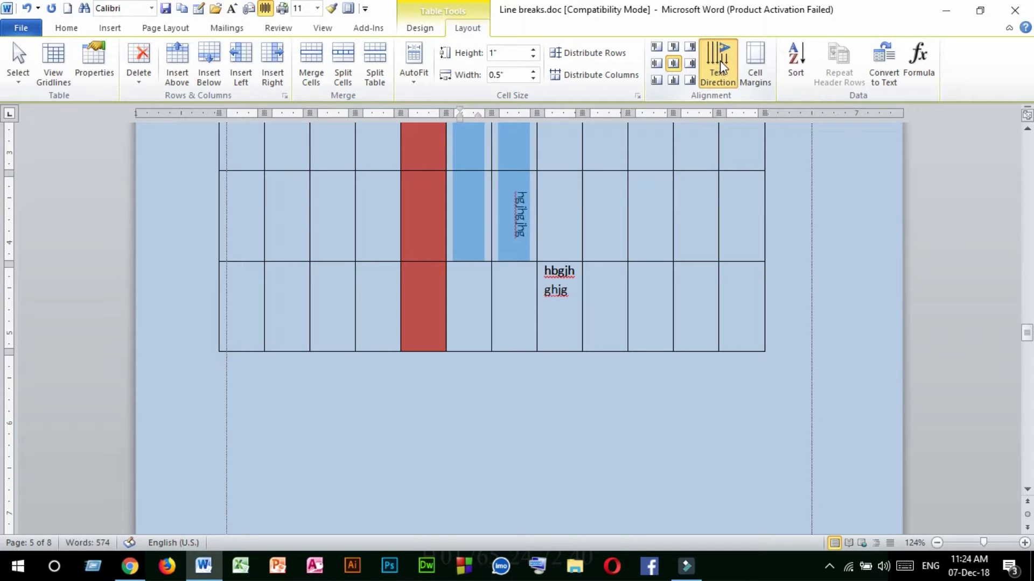
click(719, 60)
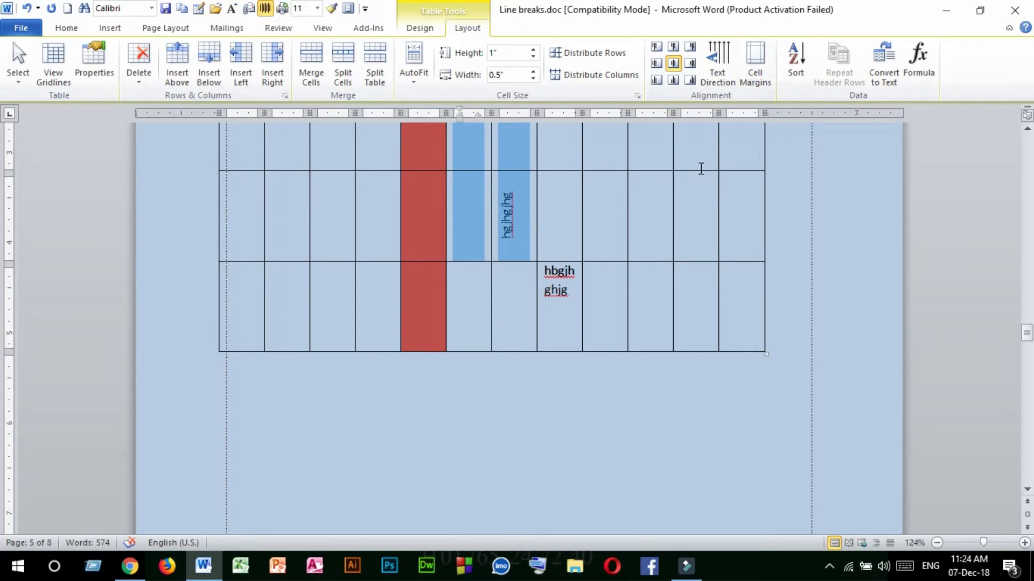
click(607, 219)
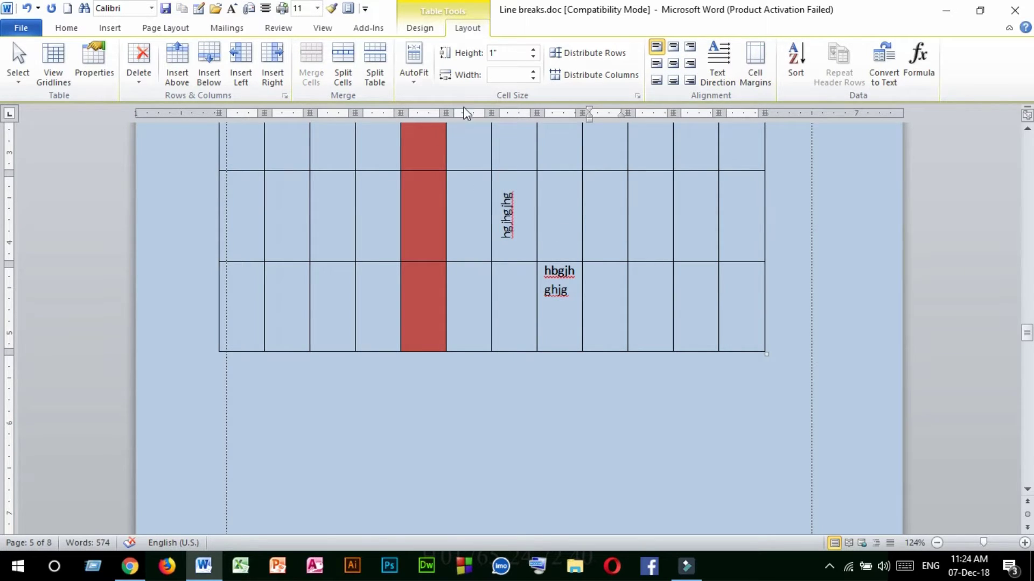
Delete the entire lower table containing the red column and the sample text.
scroll(340, 272, up, 5)
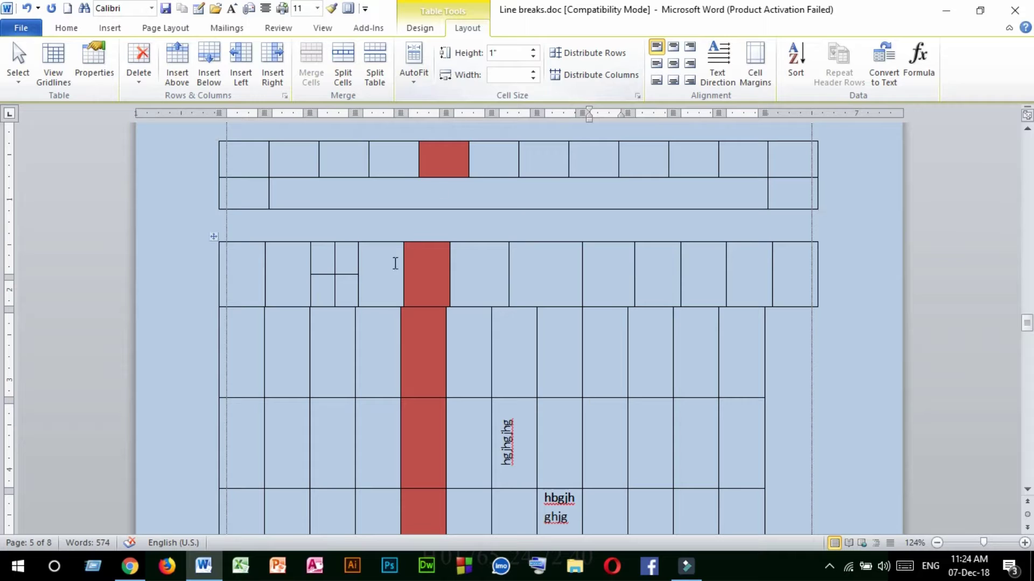
drag(253, 273, 735, 441)
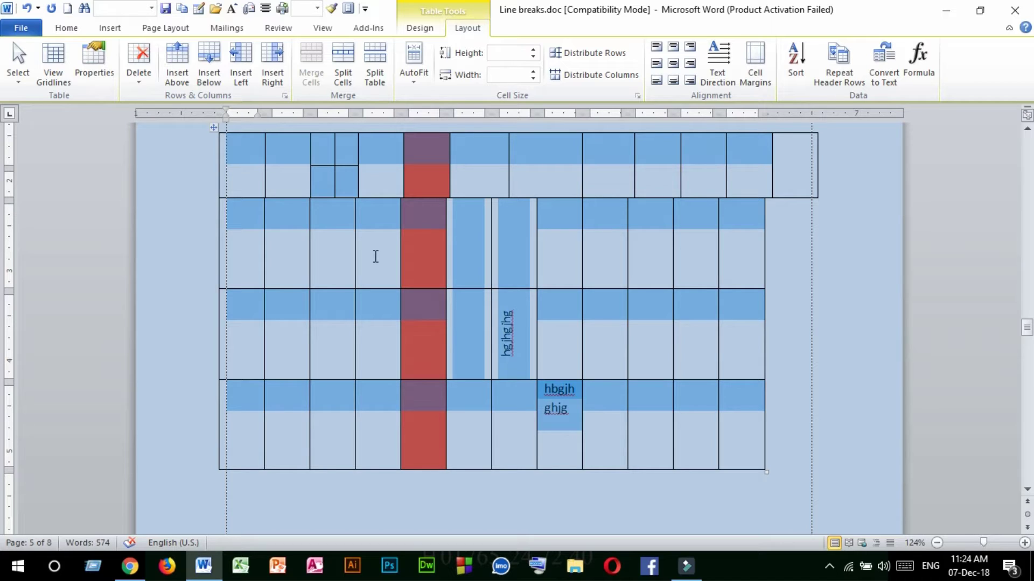
click(563, 249)
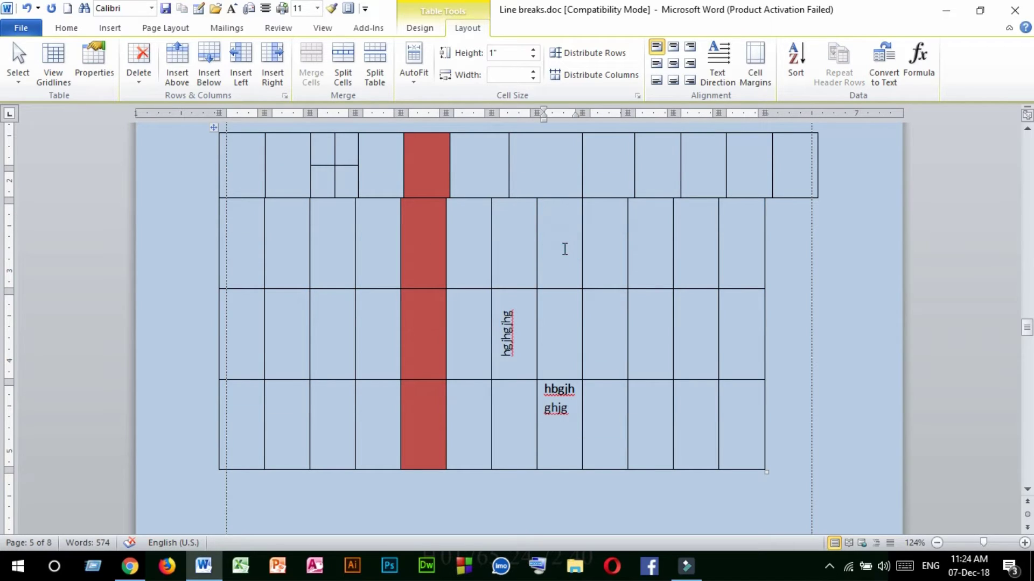
click(312, 259)
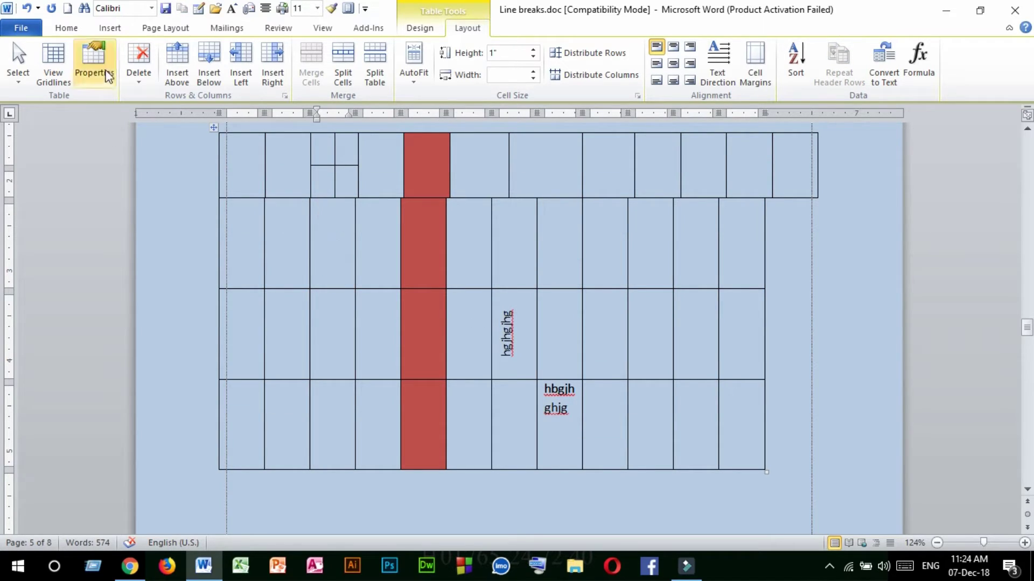
click(139, 65)
click(175, 150)
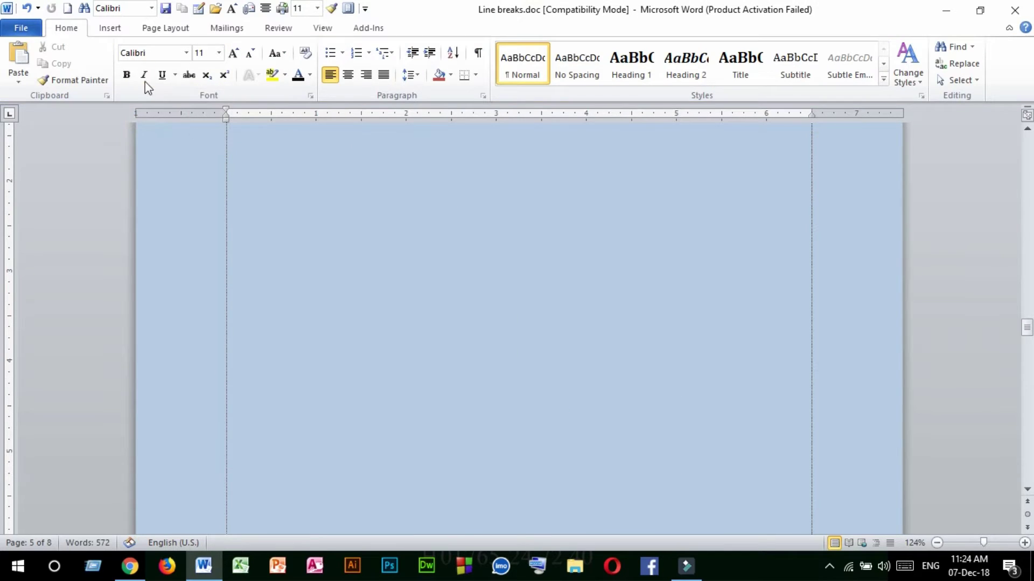
Draw the outer frame of a new table about 6.2" wide and 2.1" high with the Draw Table tool.
click(110, 28)
click(121, 82)
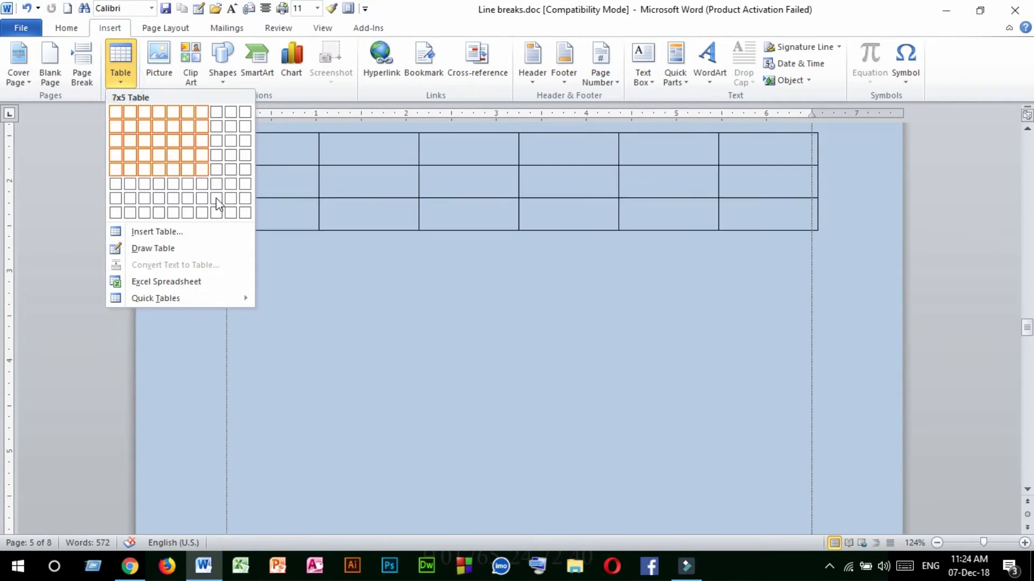
click(154, 251)
mouse_move(239, 152)
mouse_down()
mouse_move(357, 226)
mouse_move(750, 350)
mouse_move(800, 340)
mouse_up()
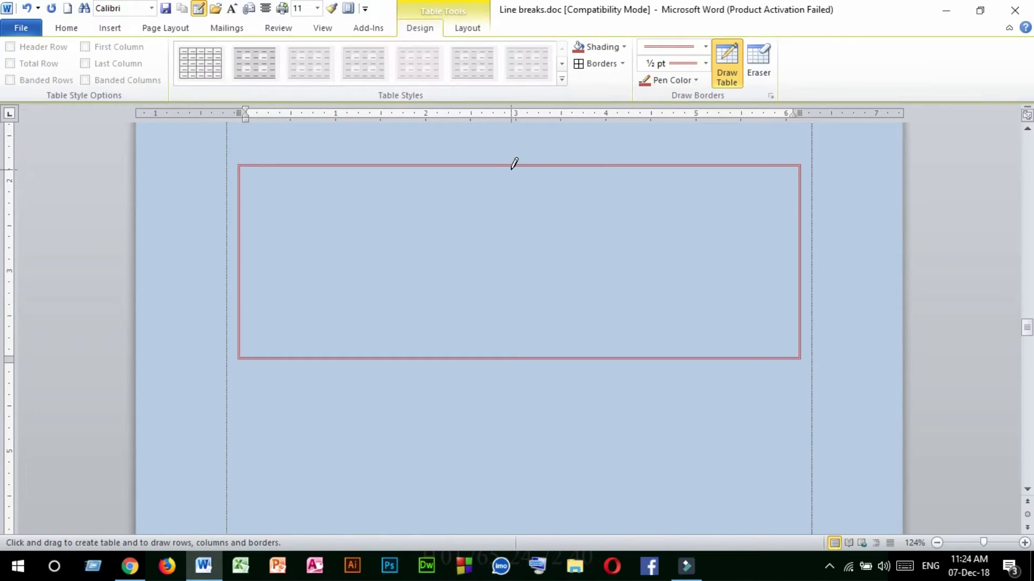
Divide the drawn frame freehand into six columns and three rows, and leave table drawing mode.
drag(511, 167, 528, 337)
drag(371, 256, 653, 247)
drag(650, 191, 668, 337)
drag(355, 178, 374, 337)
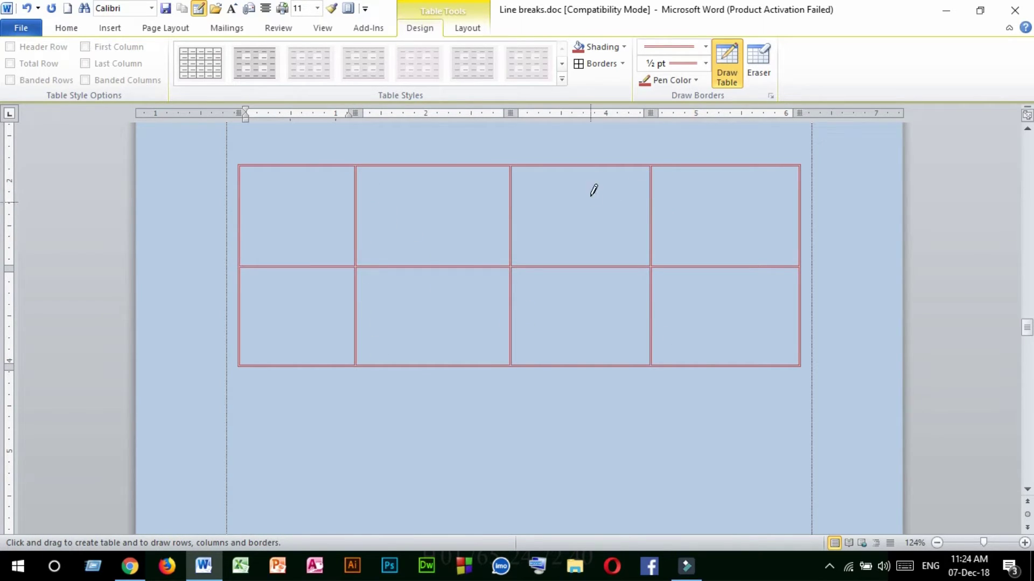
drag(589, 183, 588, 345)
click(431, 185)
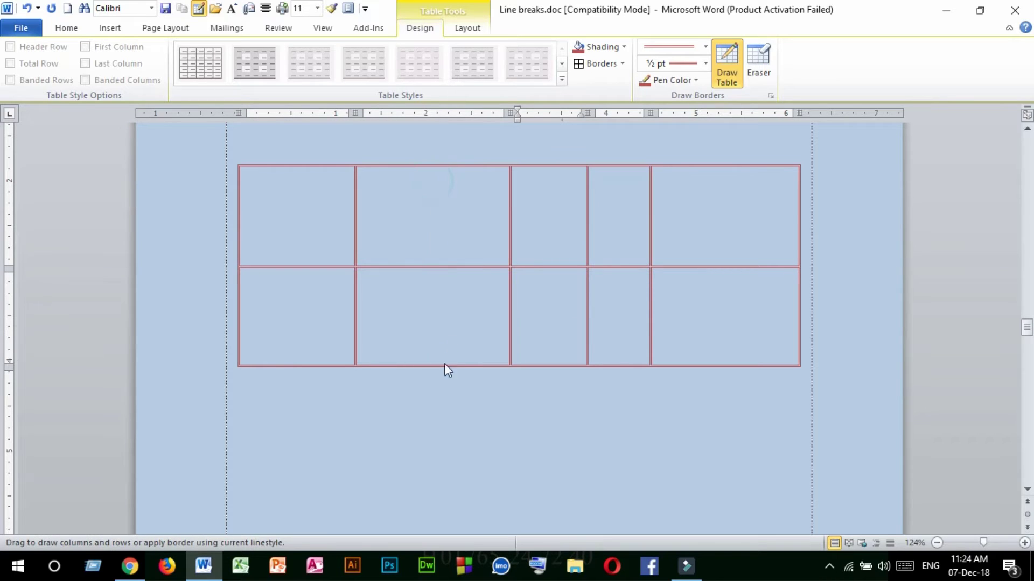
drag(444, 370, 444, 371)
drag(277, 215, 740, 215)
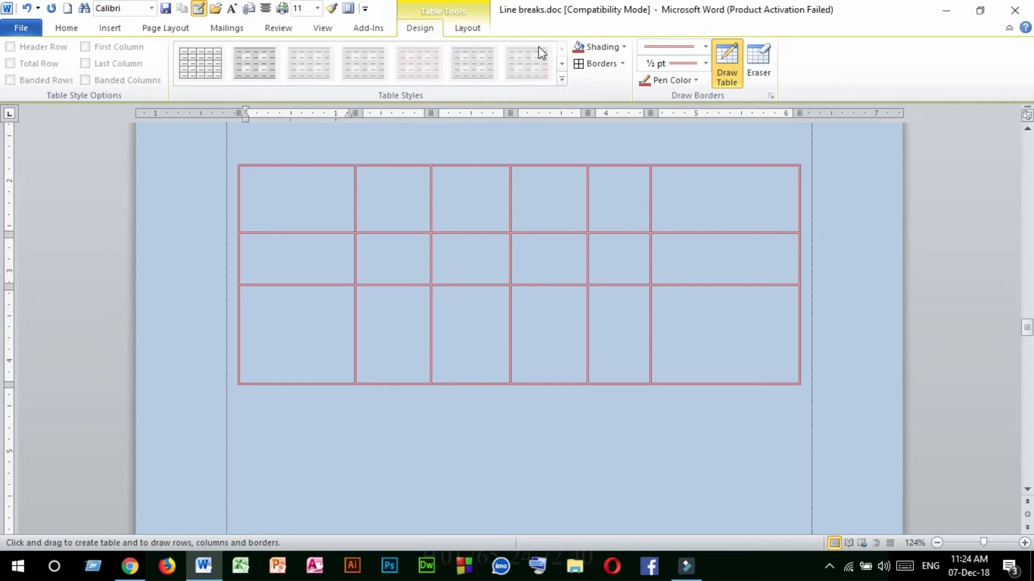
click(735, 67)
click(725, 67)
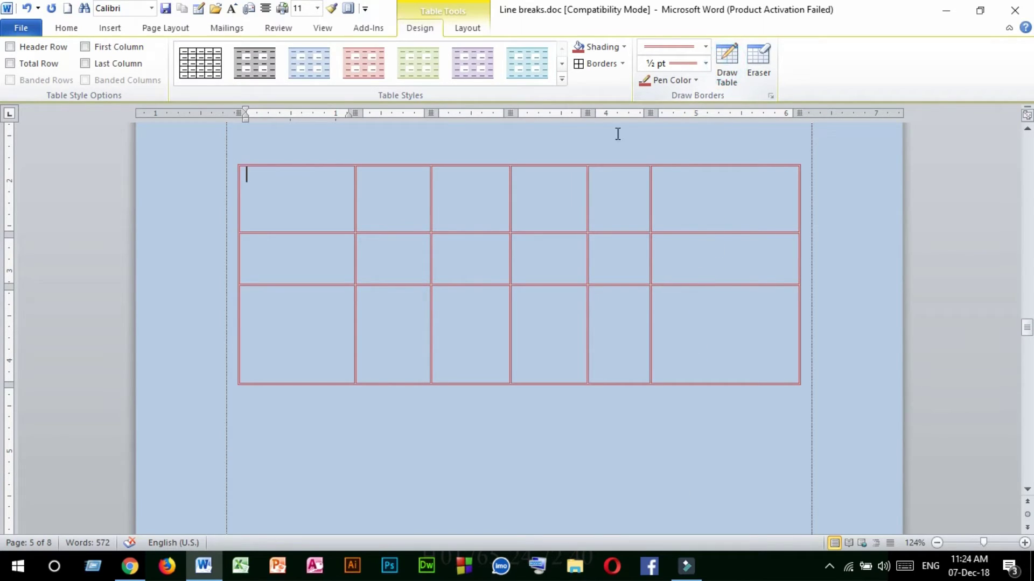
Delete the hand-drawn table.
click(464, 25)
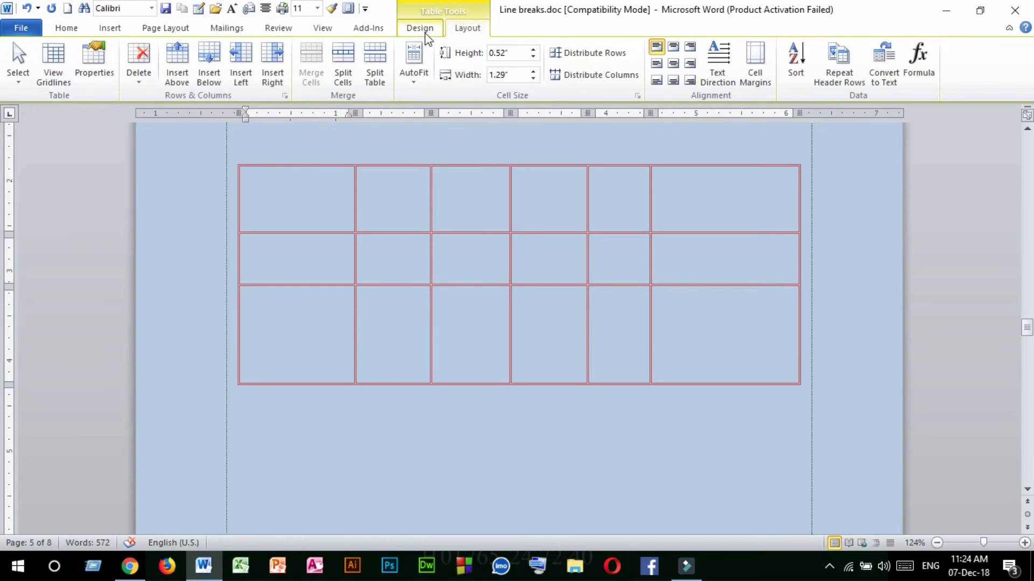
click(425, 33)
click(469, 30)
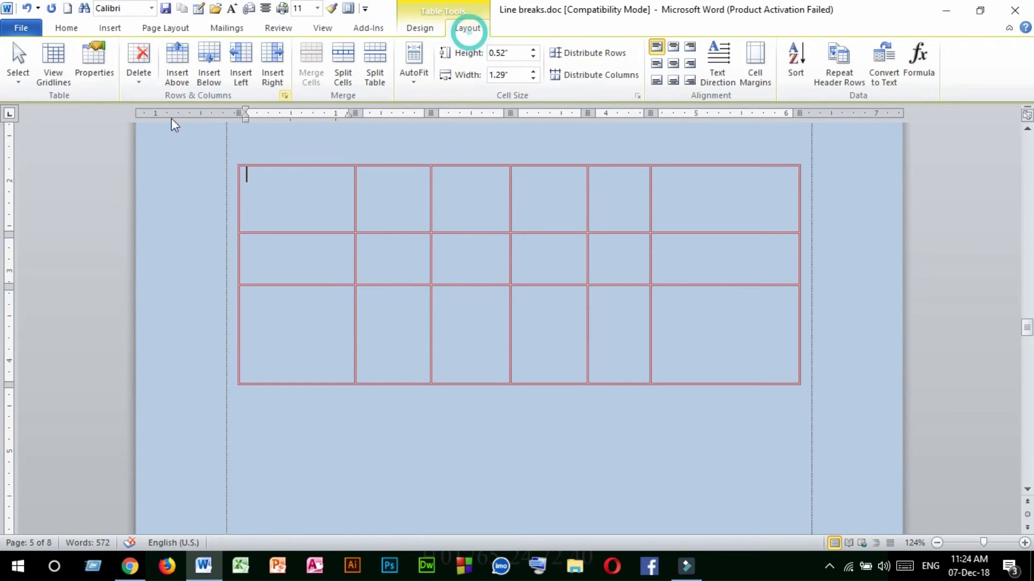
click(128, 82)
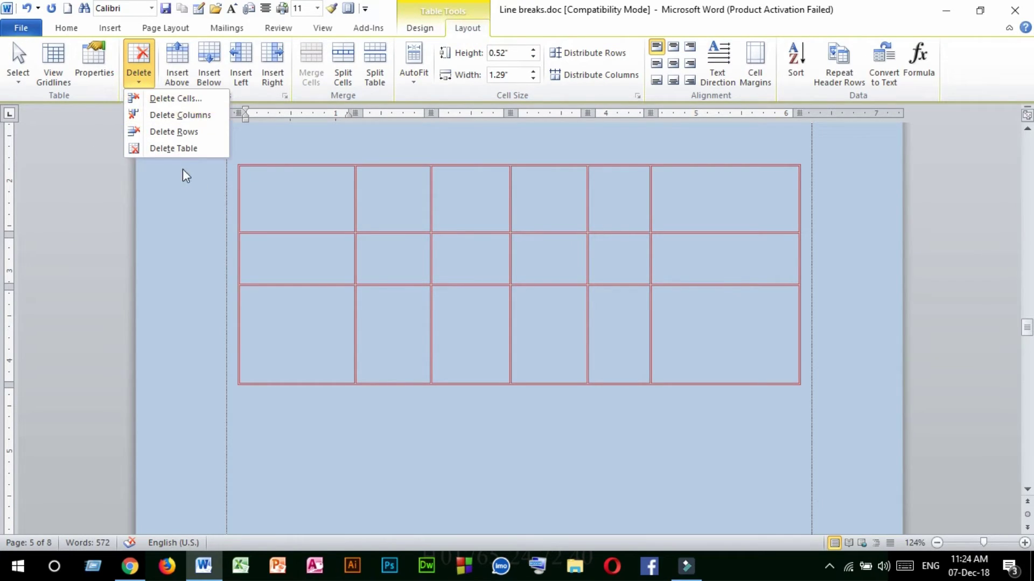
click(286, 201)
click(140, 79)
click(189, 148)
Insert the built-in quick table "With Subheads 2" and look through its rows.
click(110, 27)
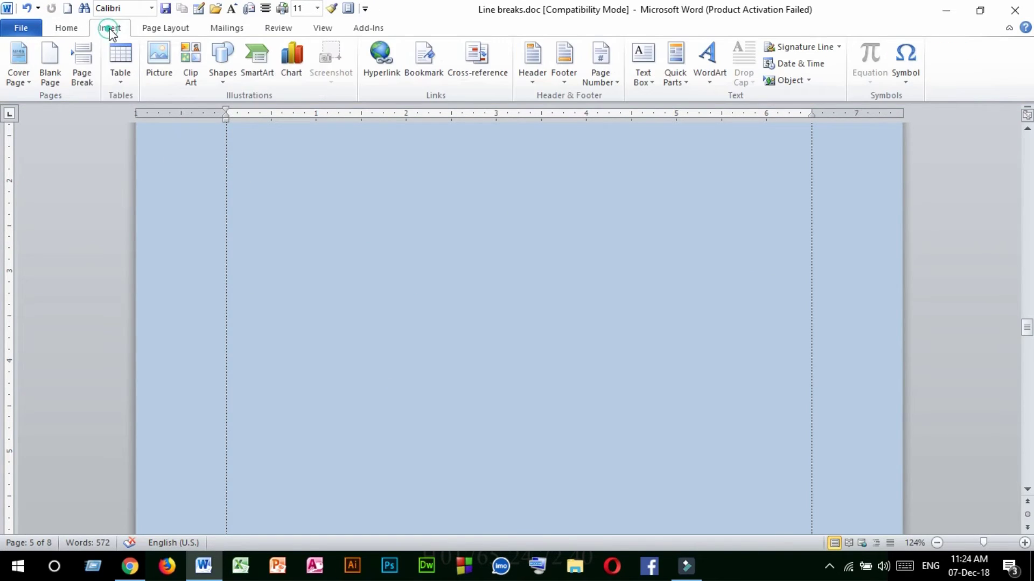
click(116, 83)
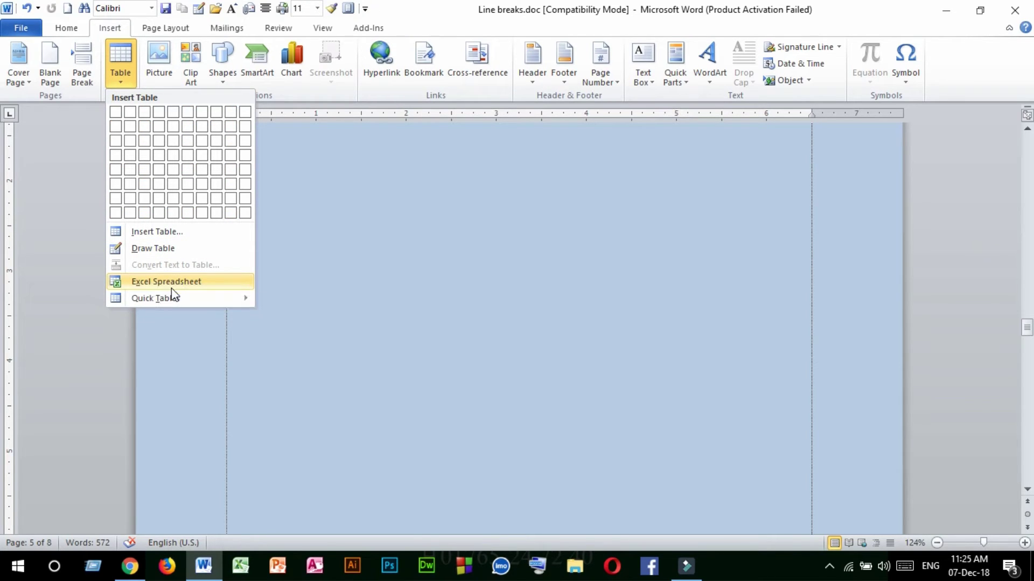
mouse_move(193, 297)
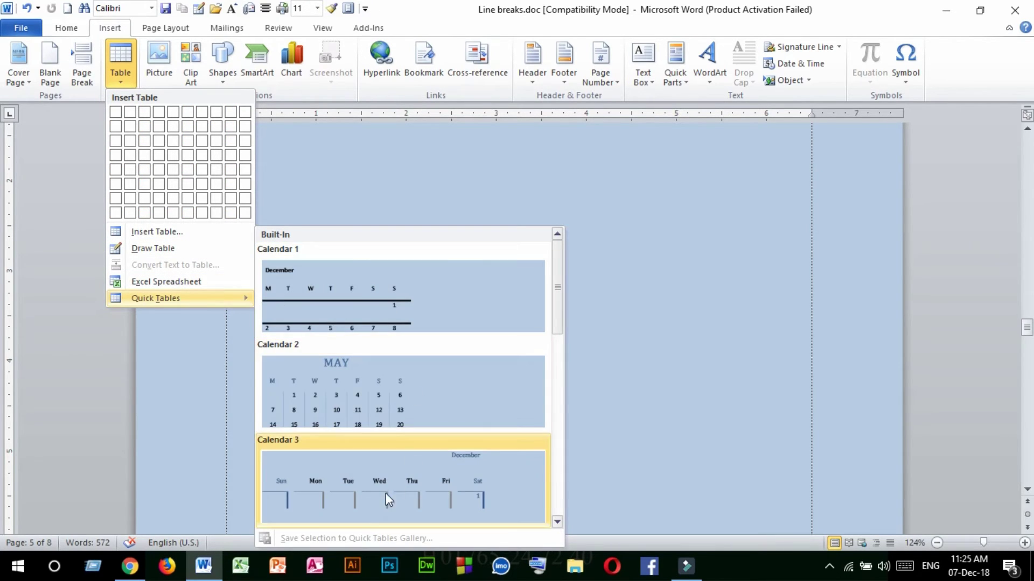
drag(561, 281, 575, 458)
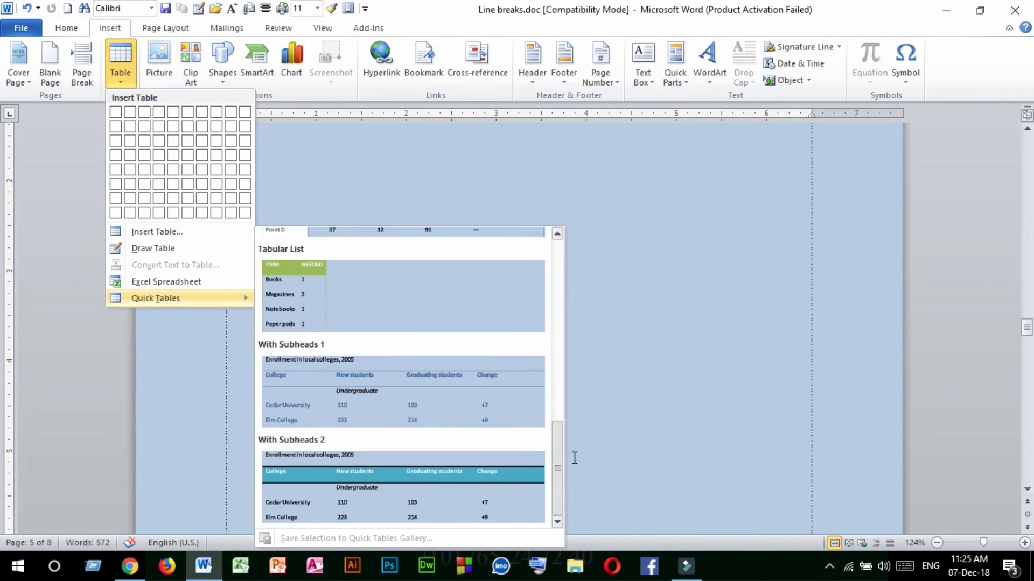
click(477, 480)
scroll(554, 366, down, 5)
scroll(554, 366, up, 5)
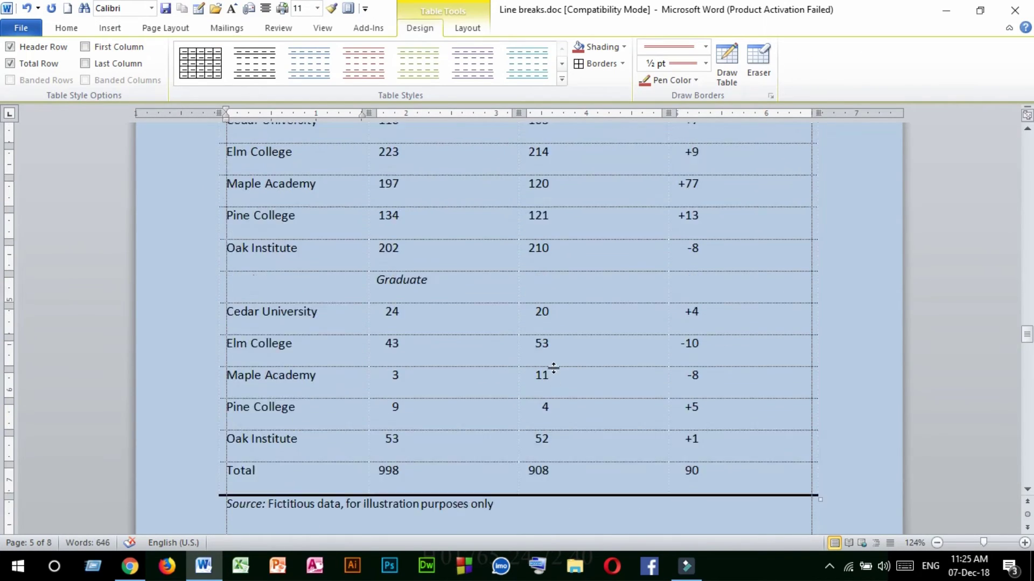
scroll(390, 312, up, 6)
scroll(377, 328, down, 6)
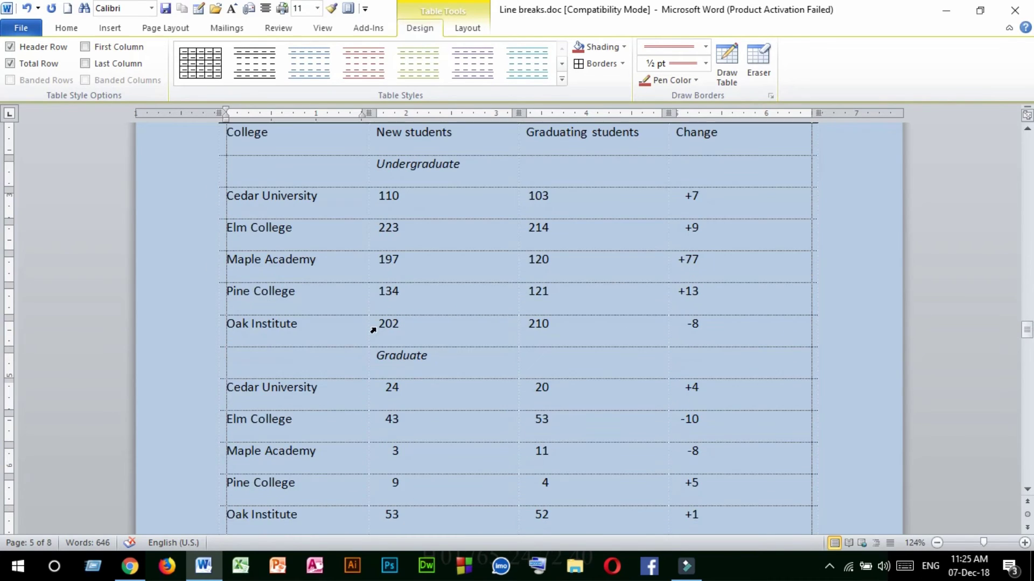
Apply all borders to the whole college enrollment table, from the header row to the Total row.
scroll(253, 240, up, 3)
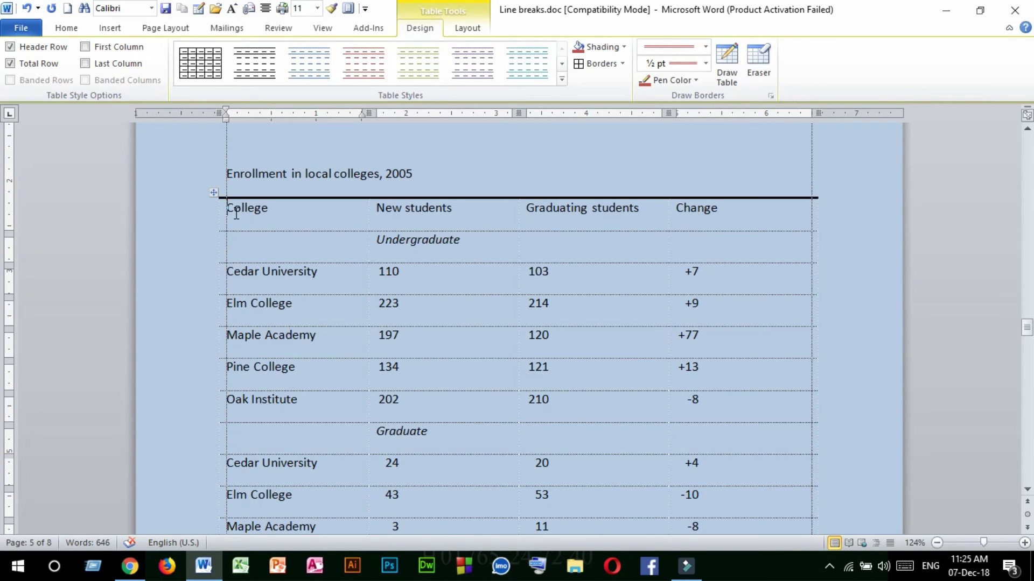
drag(236, 214, 727, 457)
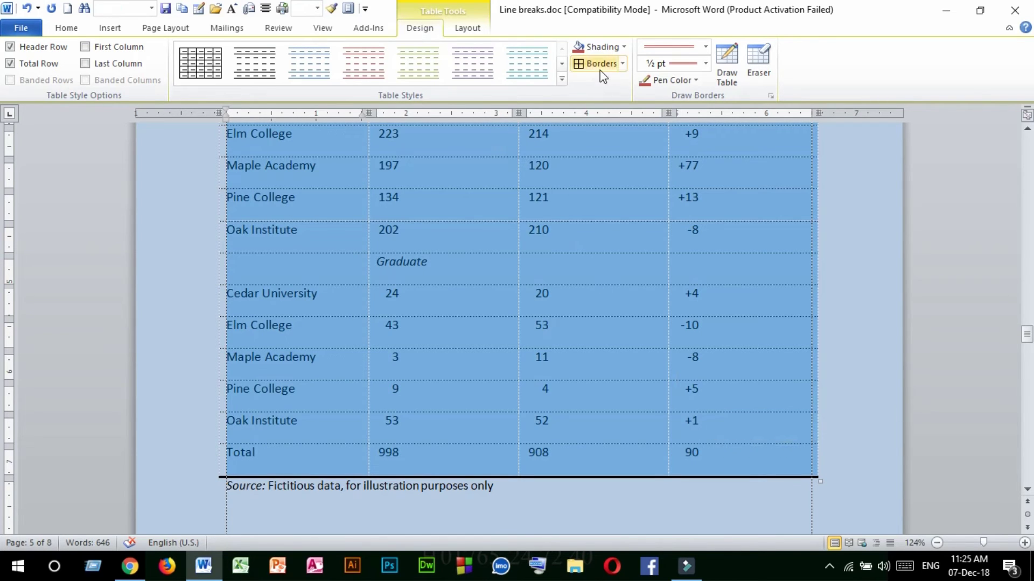
click(622, 63)
click(614, 167)
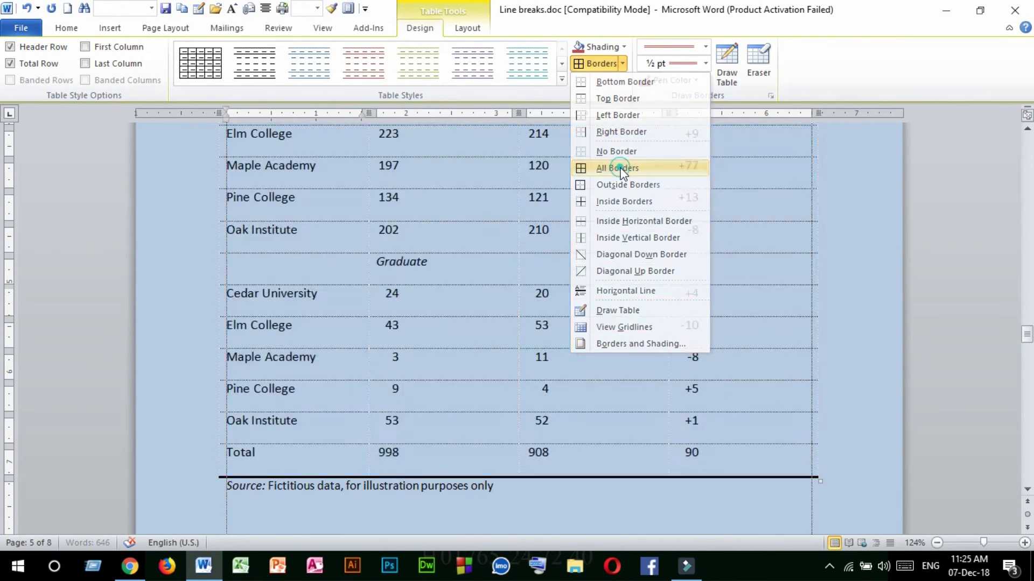
Remove every border from the selected enrollment table.
click(625, 65)
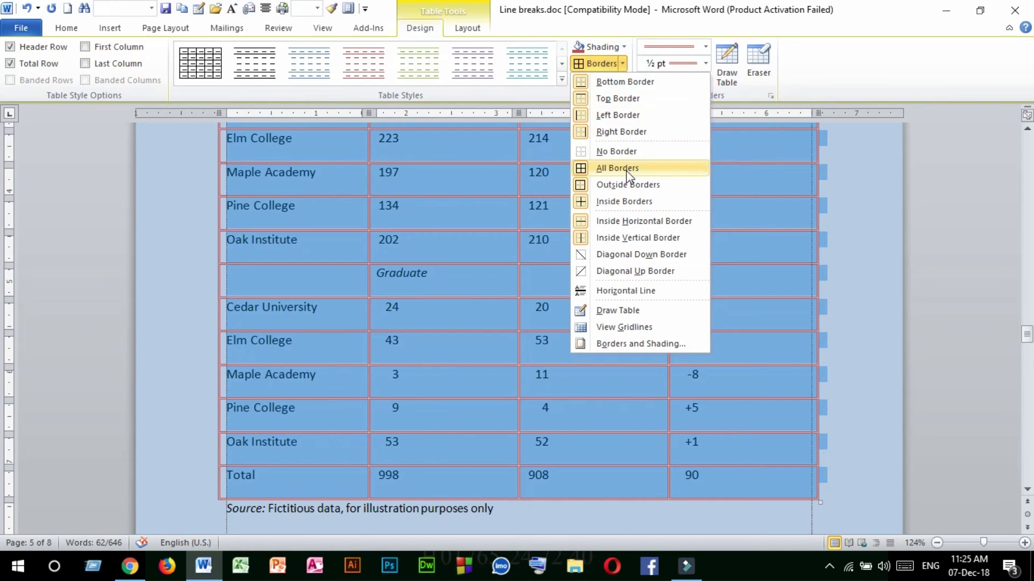
click(617, 151)
click(480, 256)
Select the whole enrollment table again, reapply all borders, and clear the selection.
scroll(540, 354, up, 5)
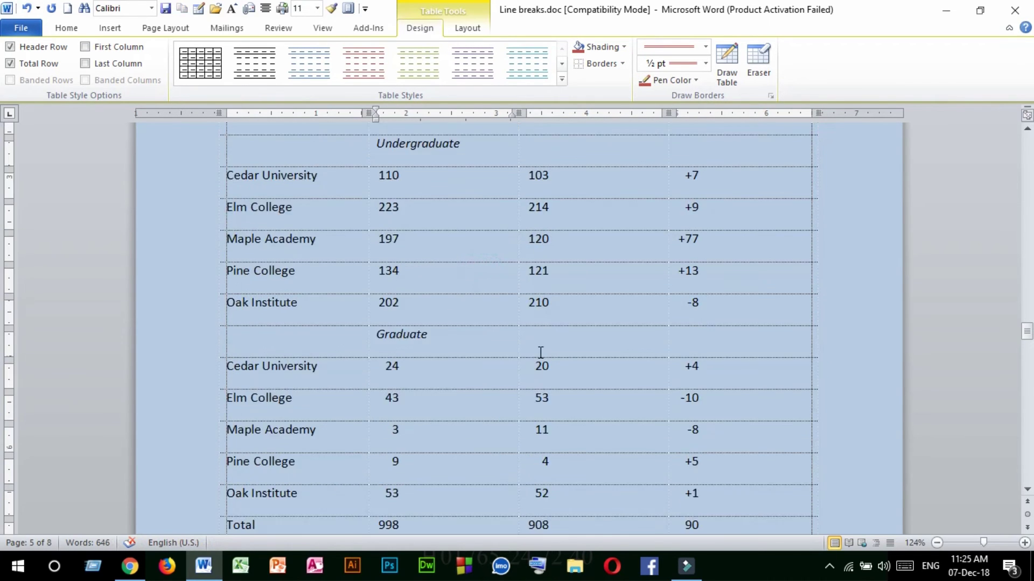
scroll(540, 354, up, 2)
drag(230, 263, 722, 494)
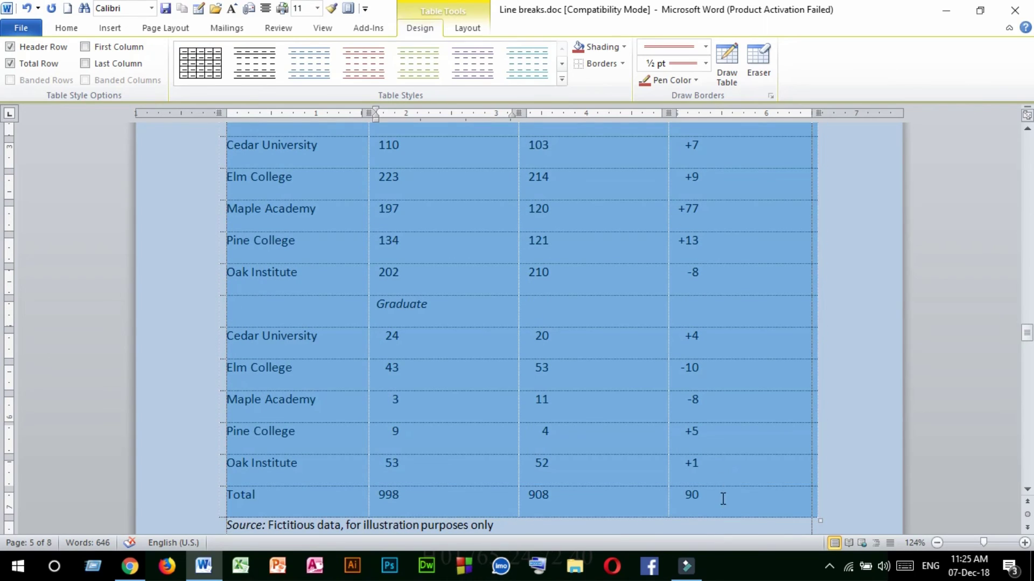
click(622, 63)
click(619, 168)
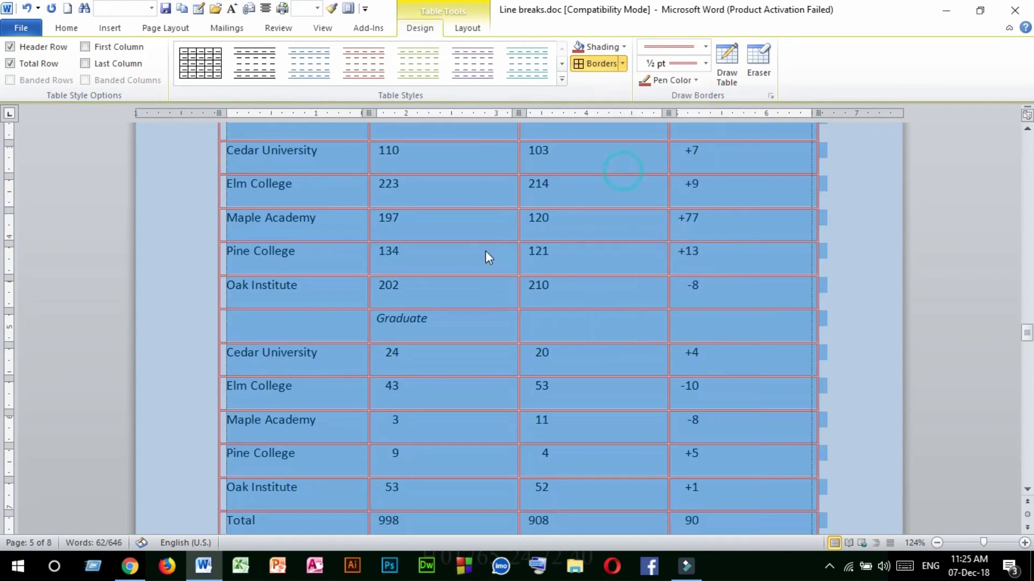
click(484, 258)
click(455, 192)
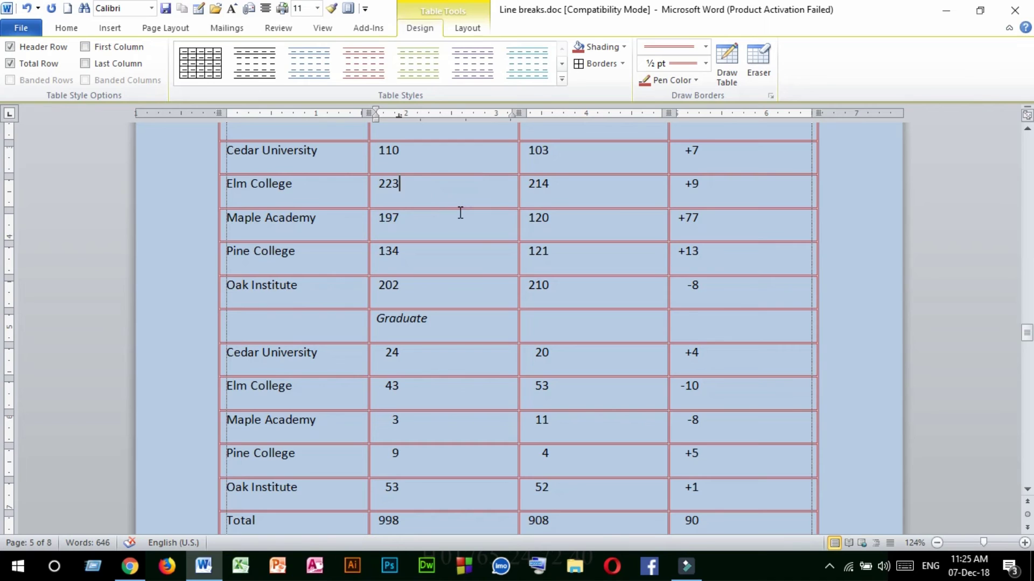